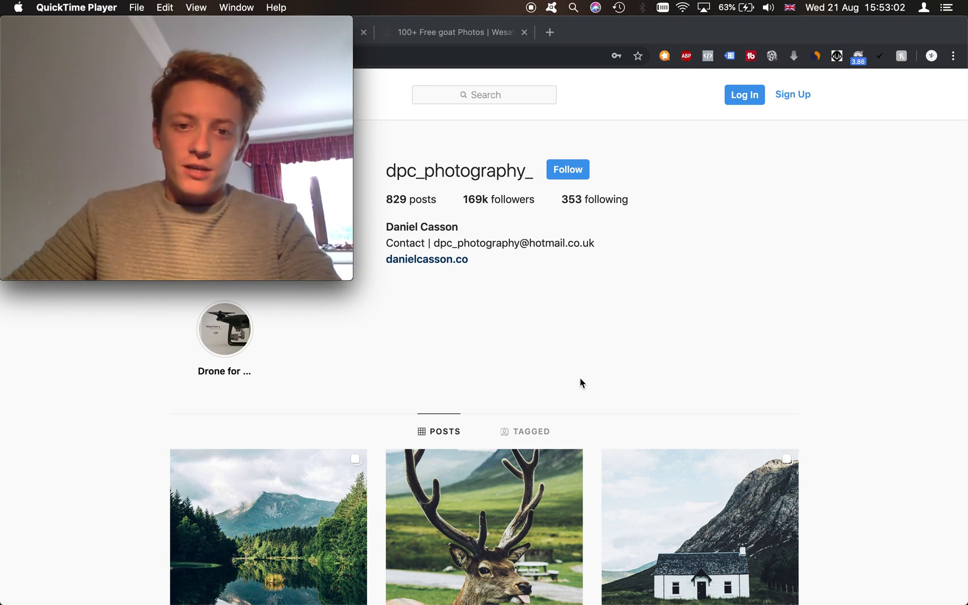
# Step: Scroll through the Instagram profile grid to browse the lower rows of green landscape and cottage posts
pyautogui.scroll(-3, 580, 381)
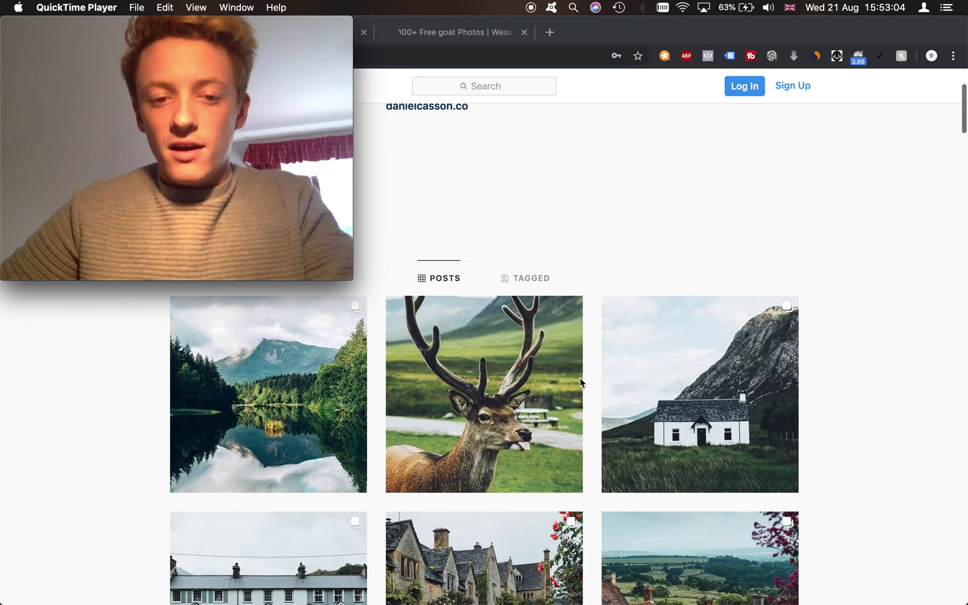
pyautogui.scroll(-2, 580, 378)
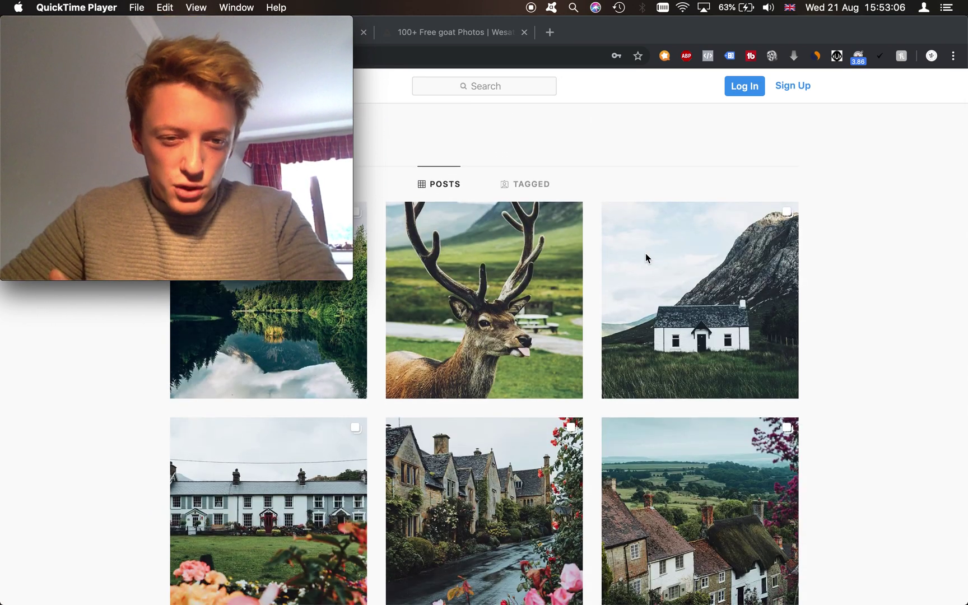
pyautogui.scroll(4, 645, 258)
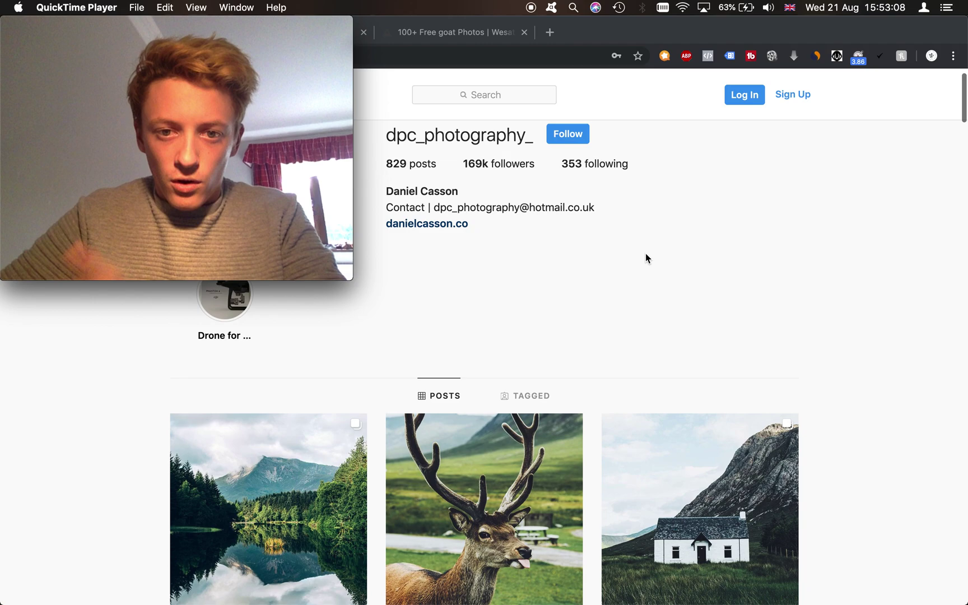
pyautogui.scroll(-4, 646, 258)
pyautogui.scroll(-2, 646, 258)
pyautogui.scroll(-4, 641, 419)
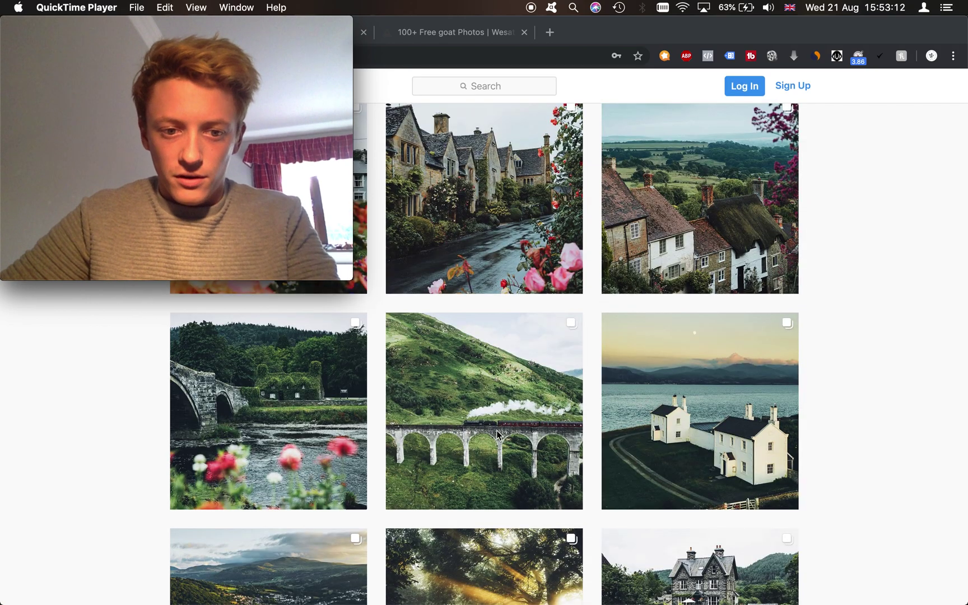
pyautogui.scroll(-6, 498, 434)
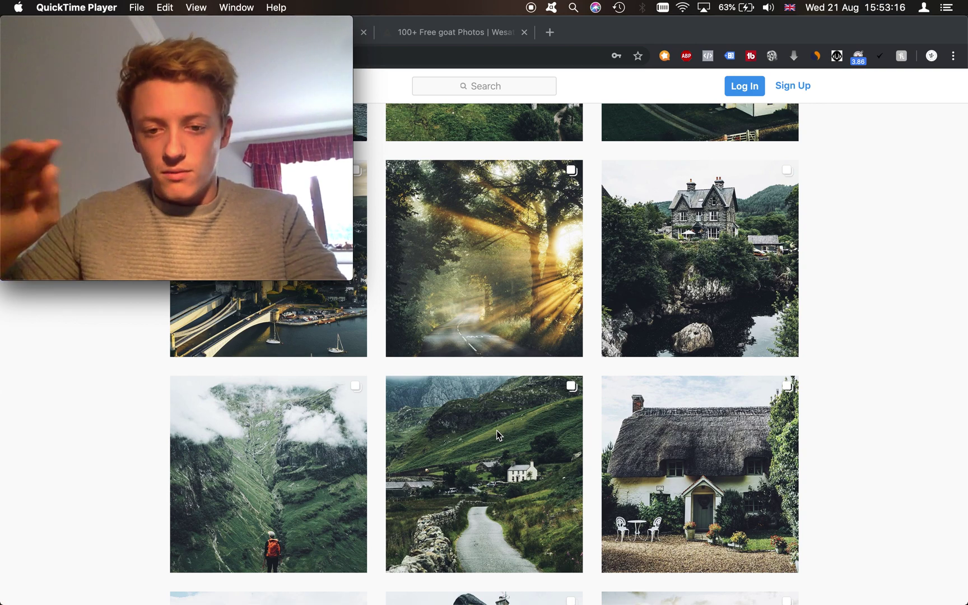
pyautogui.scroll(-7, 497, 430)
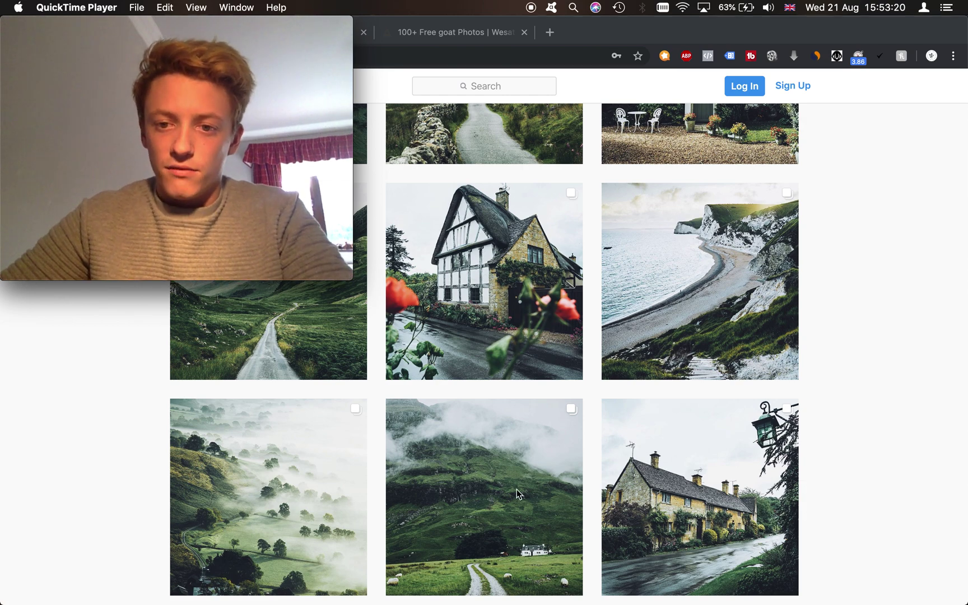
pyautogui.scroll(-1, 542, 330)
pyautogui.scroll(-3, 543, 330)
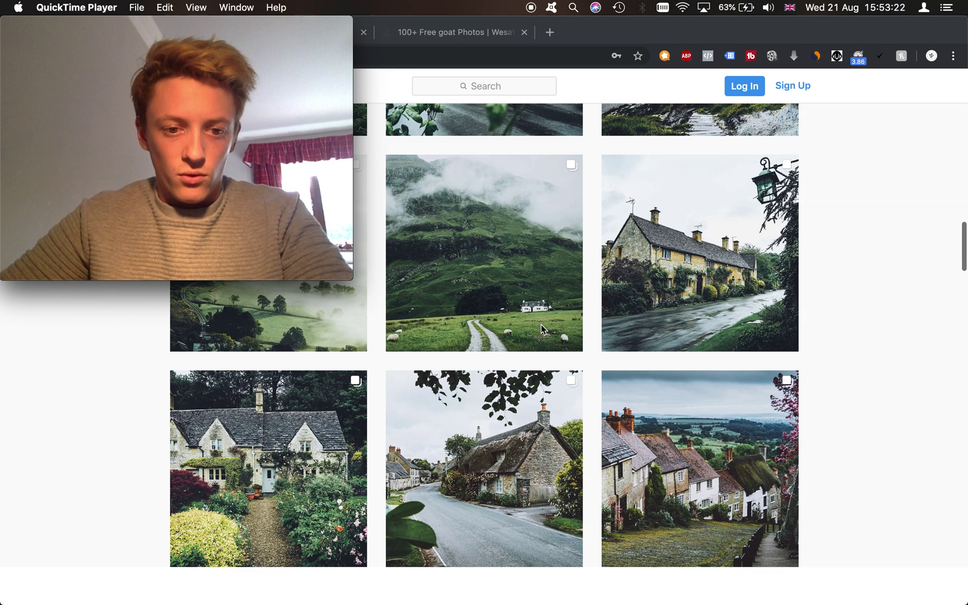
pyautogui.scroll(3, 542, 330)
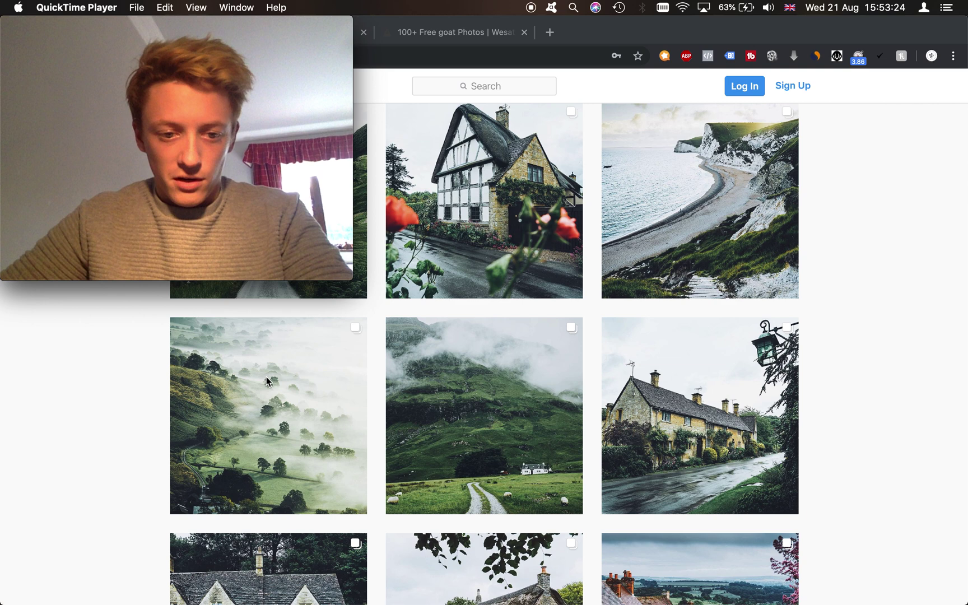
pyautogui.scroll(-1, 456, 404)
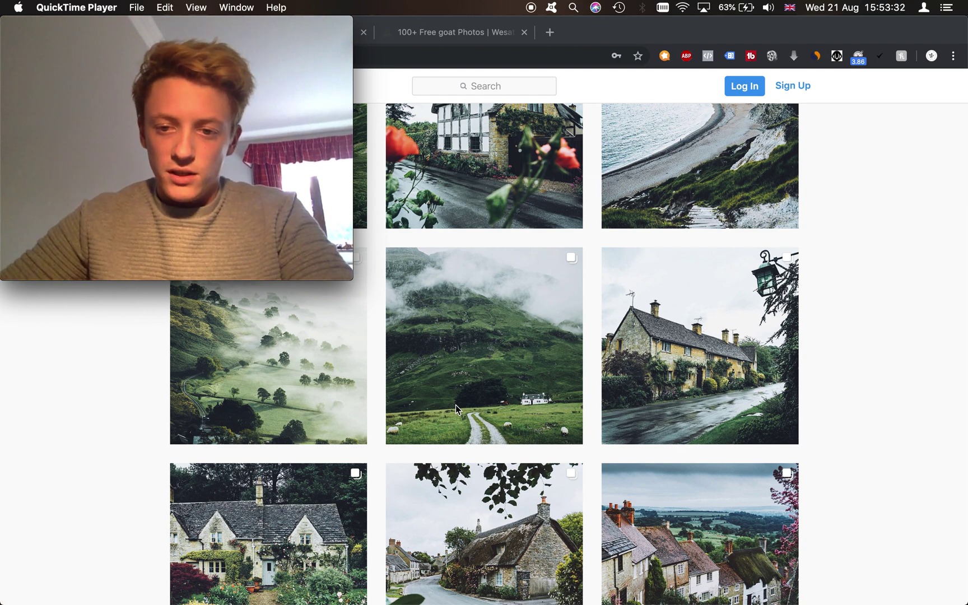
pyautogui.scroll(-4, 456, 409)
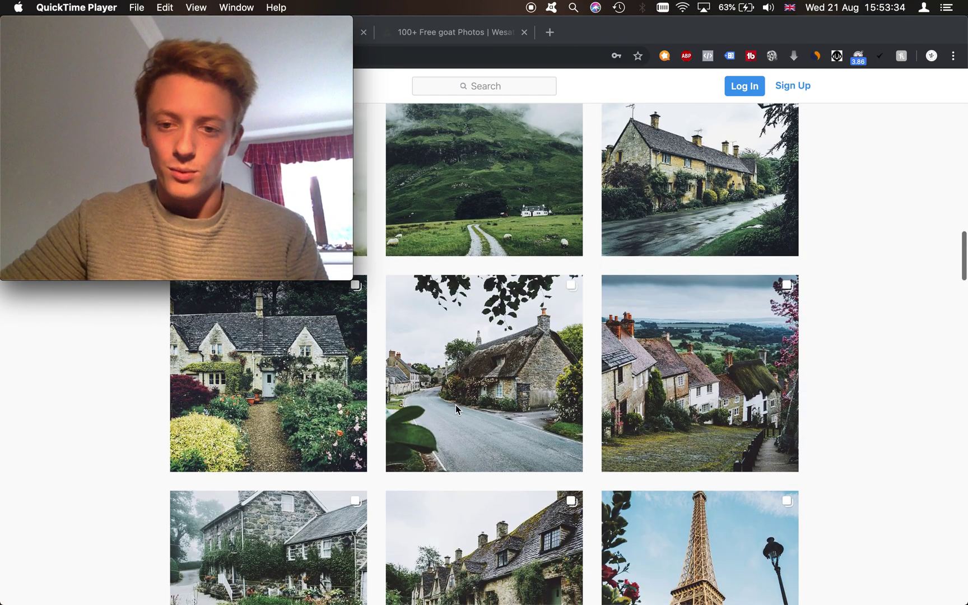
pyautogui.scroll(-2, 456, 409)
pyautogui.scroll(-3, 432, 351)
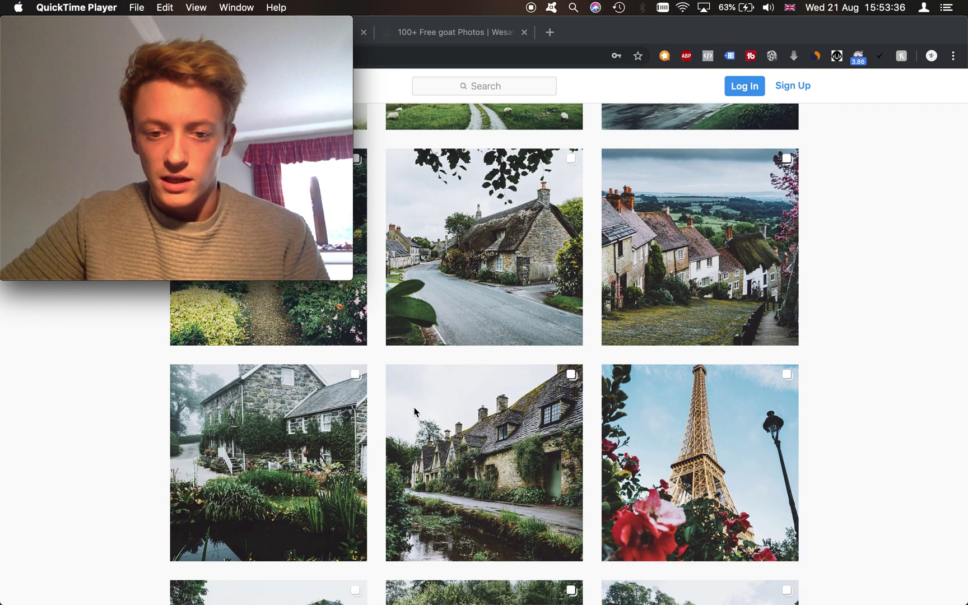
pyautogui.scroll(-3, 435, 358)
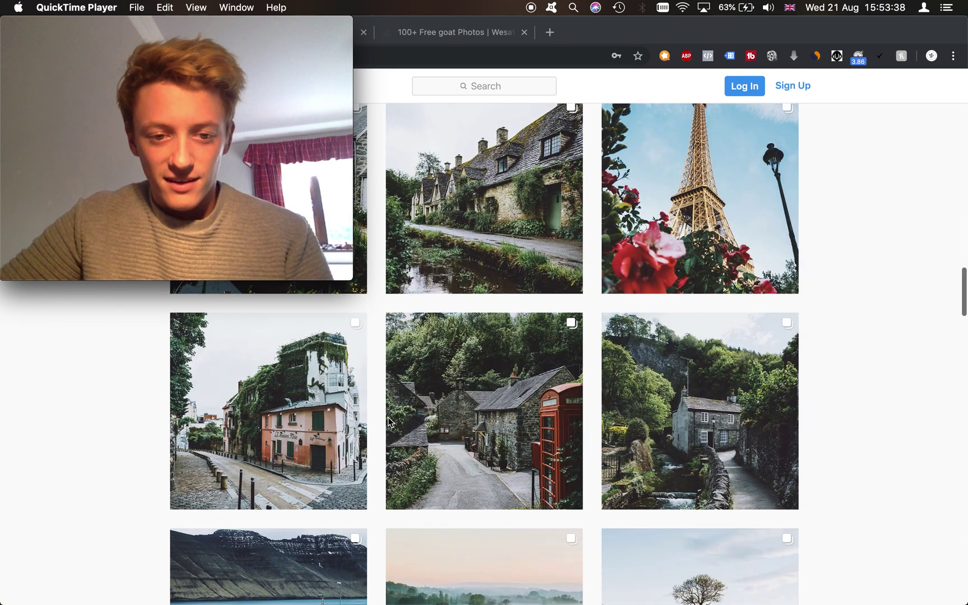
pyautogui.scroll(-1, 512, 359)
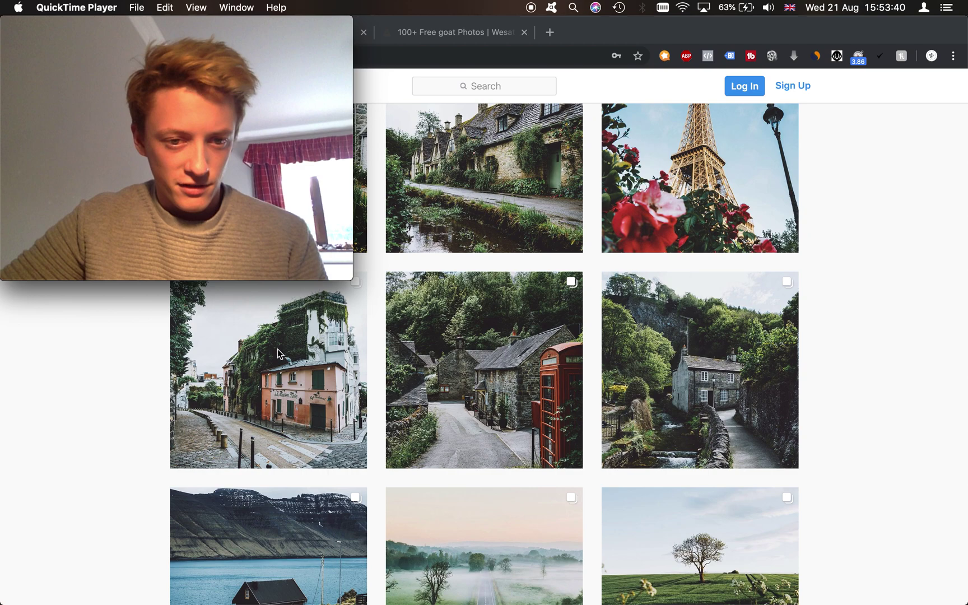
pyautogui.scroll(1, 259, 418)
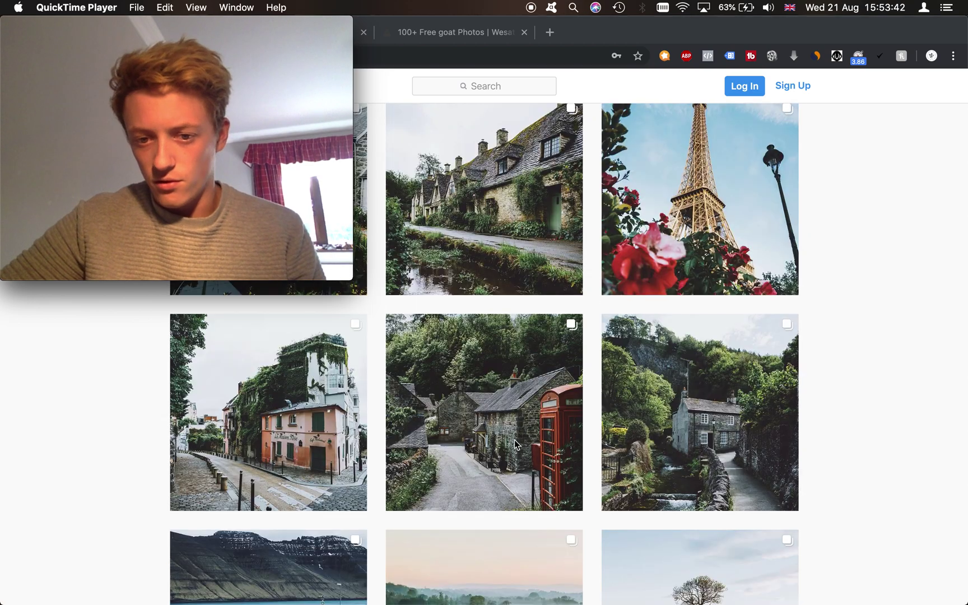
pyautogui.scroll(-3, 514, 365)
pyautogui.scroll(-2, 514, 368)
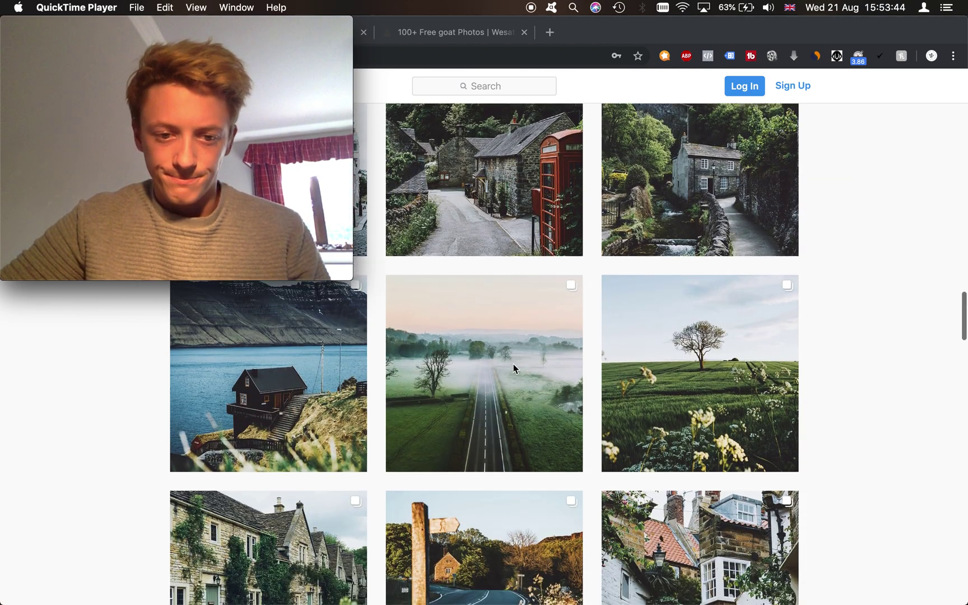
pyautogui.scroll(-2, 507, 414)
pyautogui.scroll(5, 507, 415)
pyautogui.scroll(4, 507, 414)
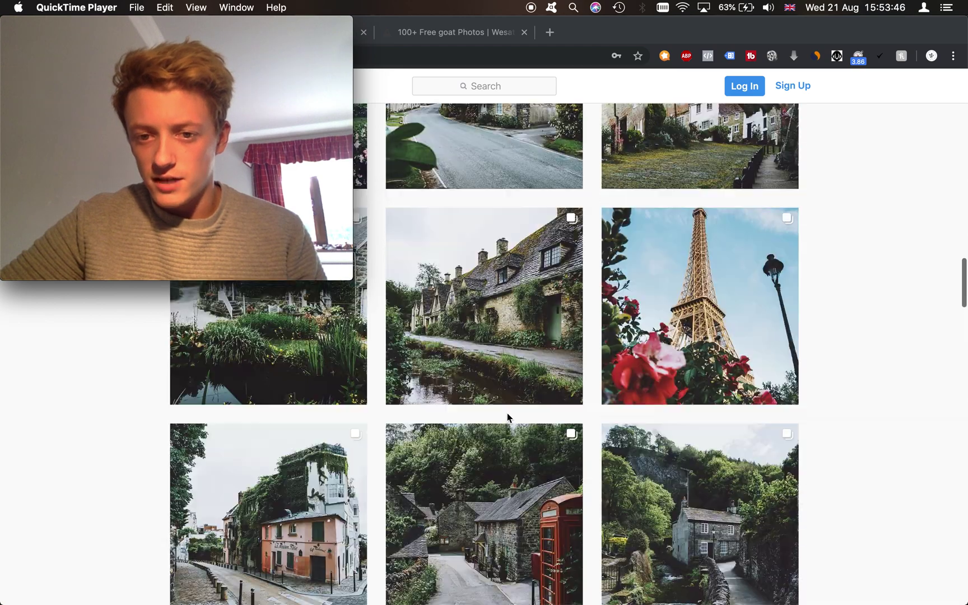
pyautogui.scroll(6, 507, 414)
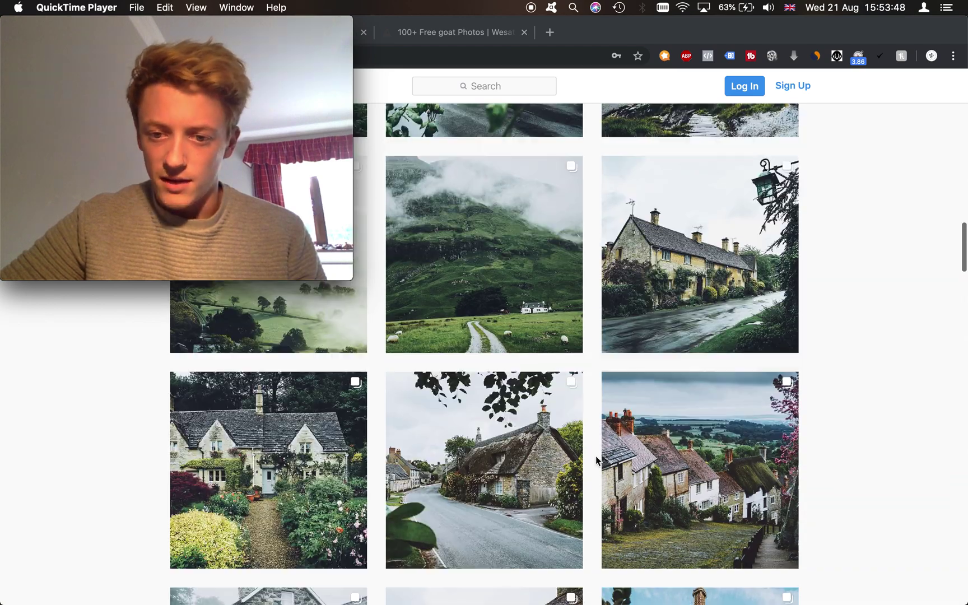
pyautogui.scroll(-12, 485, 451)
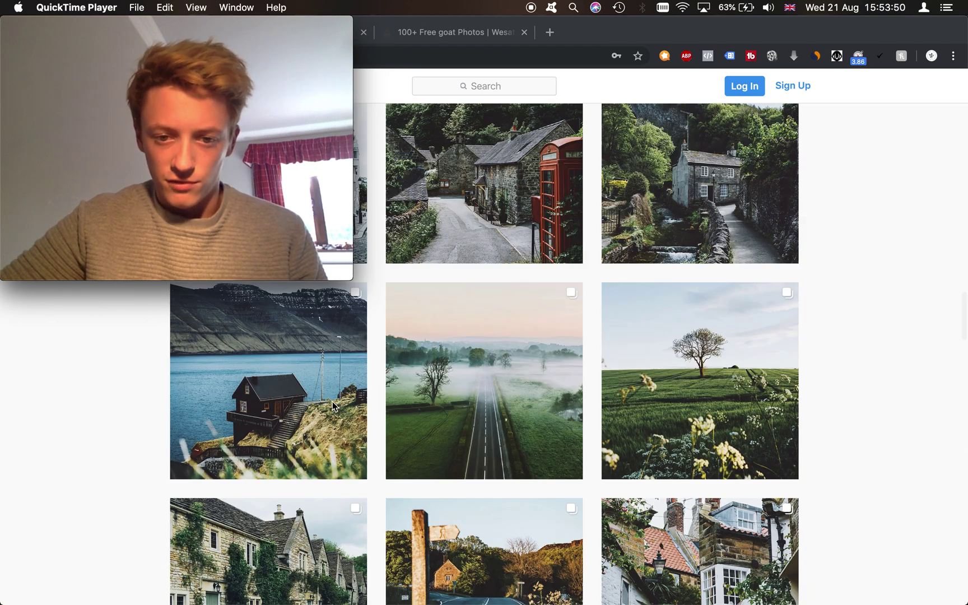
pyautogui.scroll(-1, 485, 451)
pyautogui.scroll(-2, 451, 322)
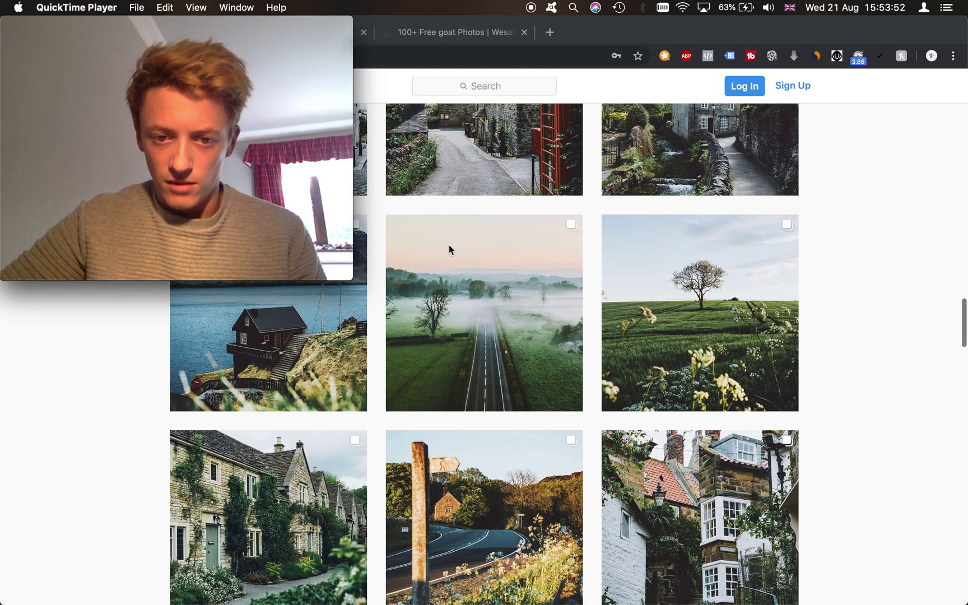
pyautogui.scroll(-2, 482, 226)
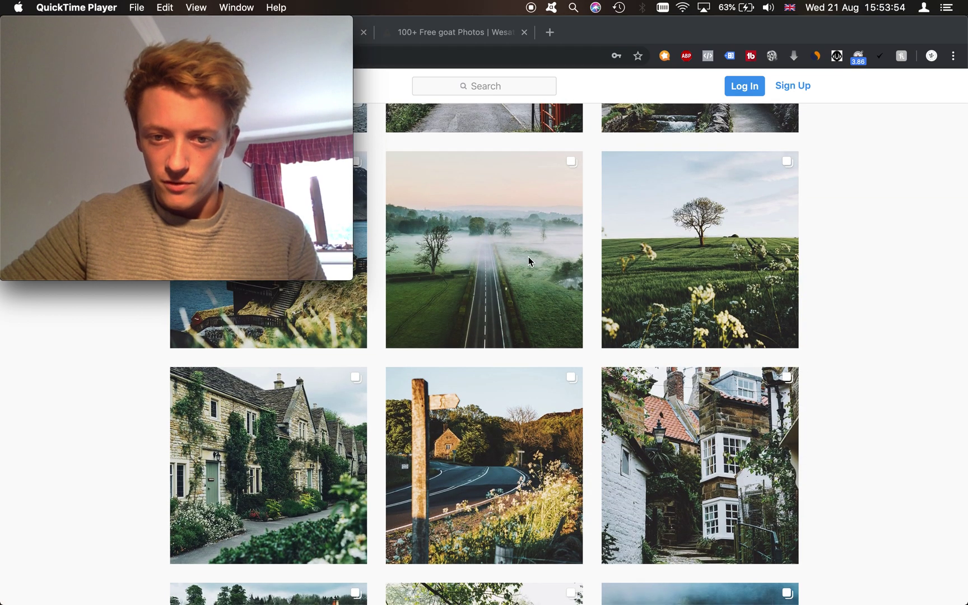
pyautogui.scroll(-10, 529, 258)
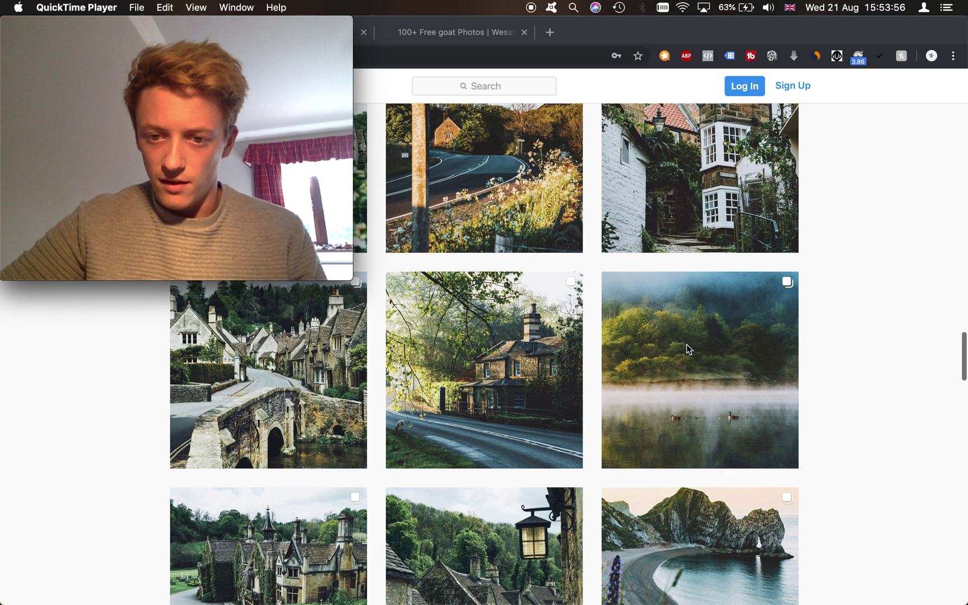
pyautogui.scroll(-8, 688, 349)
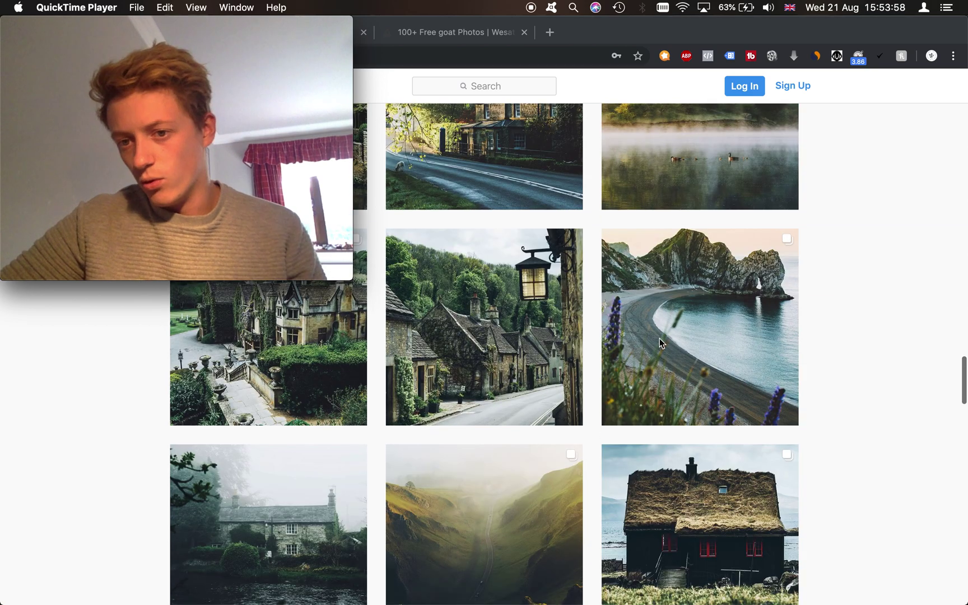
pyautogui.scroll(-3, 419, 395)
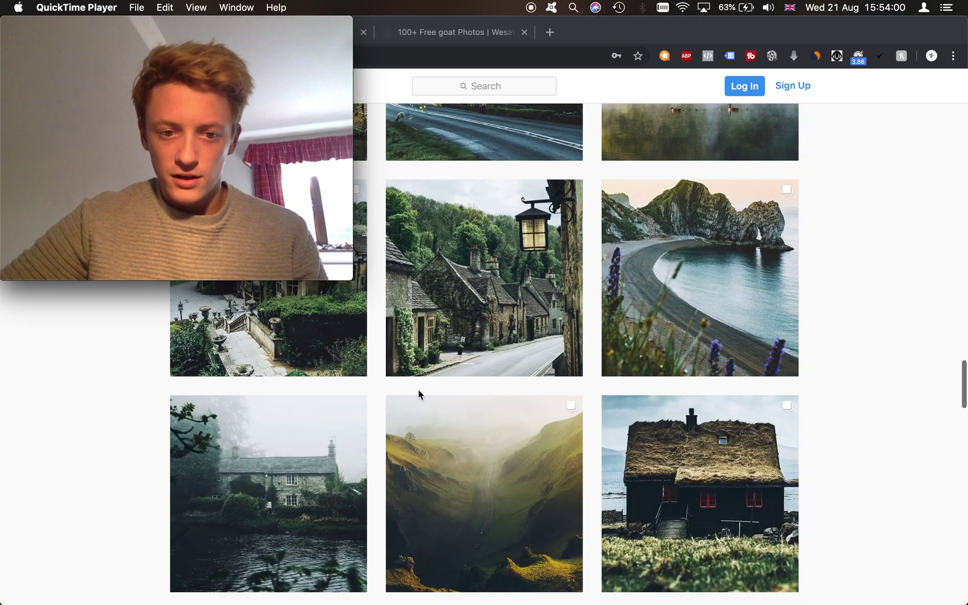
pyautogui.scroll(10, 419, 395)
pyautogui.scroll(3, 419, 395)
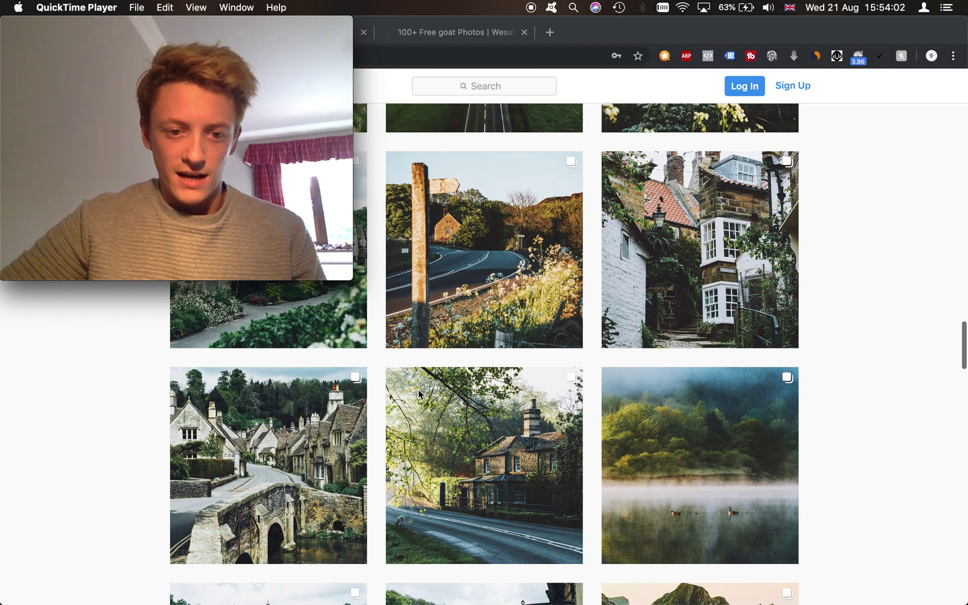
pyautogui.scroll(-5, 359, 437)
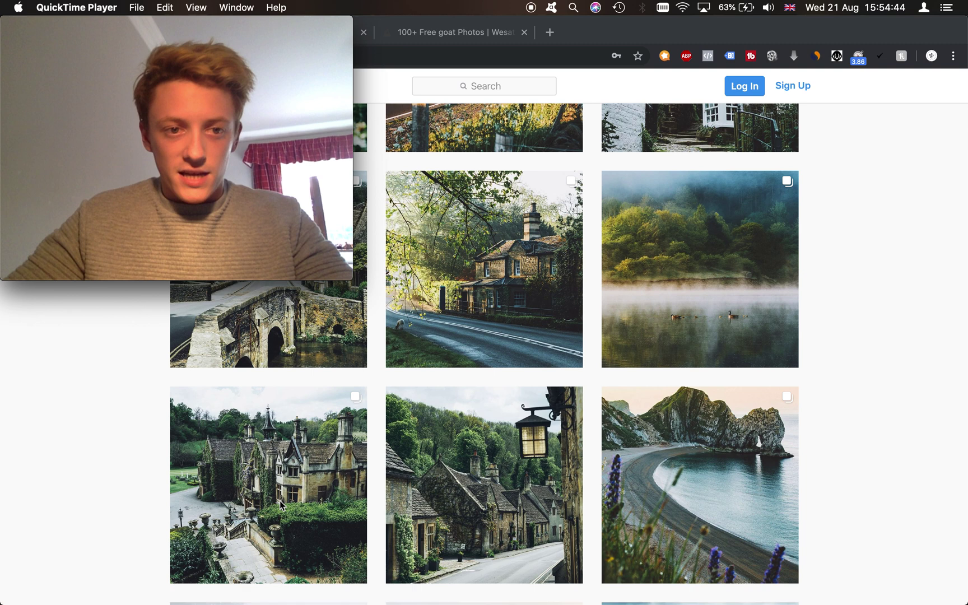
# Step: Bring Preview's screenshot of the viewer's tutorial request forward, nudge it left, then head back toward Lightroom
pyautogui.press('super+Tab')
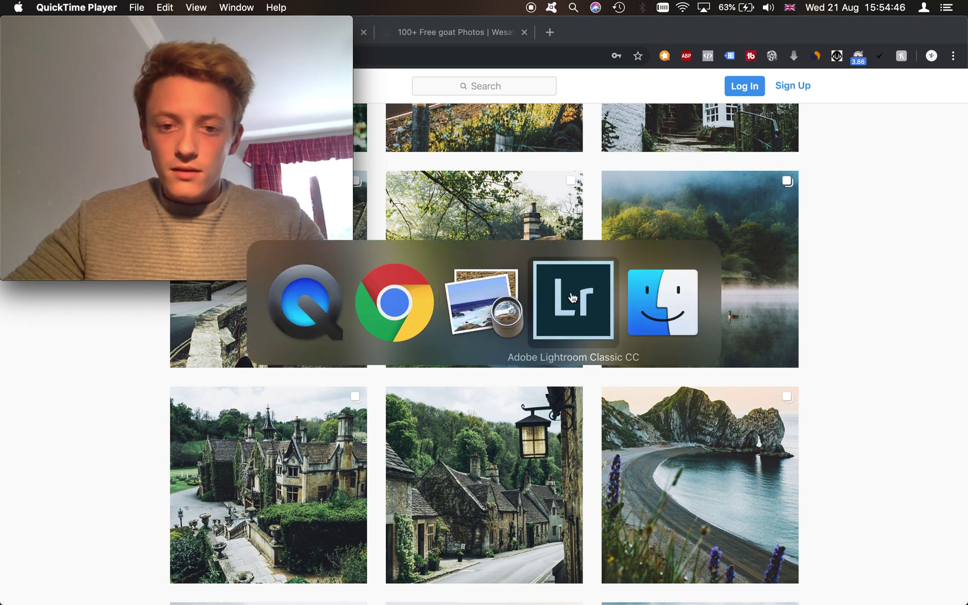
pyautogui.click(510, 300)
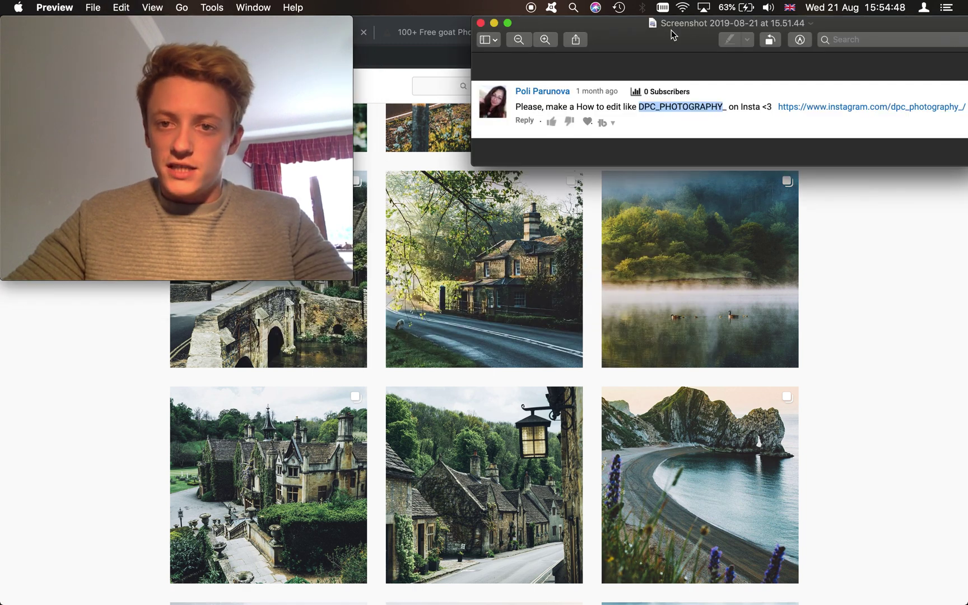
pyautogui.moveTo(672, 34); pyautogui.dragTo(664, 33)
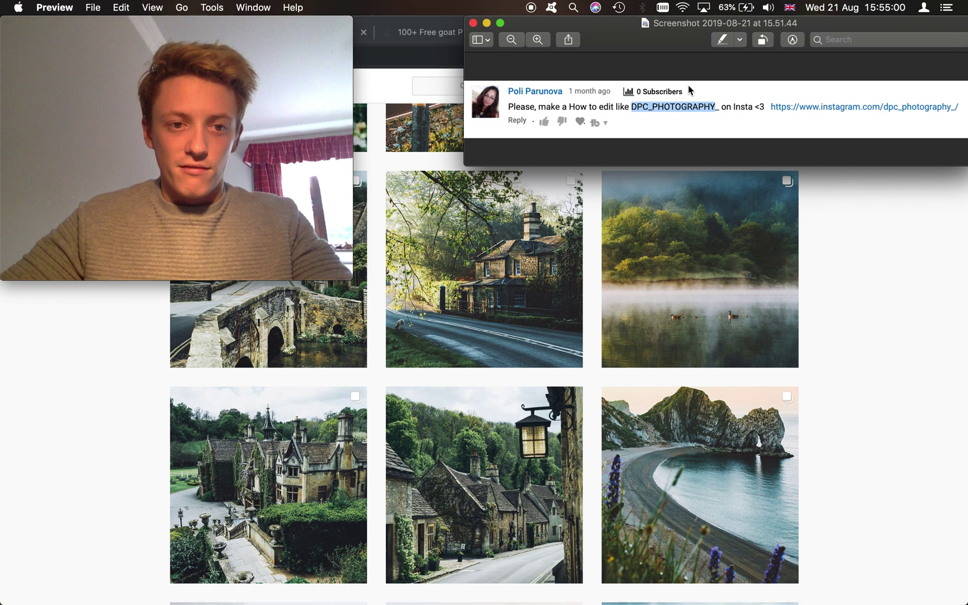
pyautogui.press('super+Tab')
pyautogui.press('super+Tab')
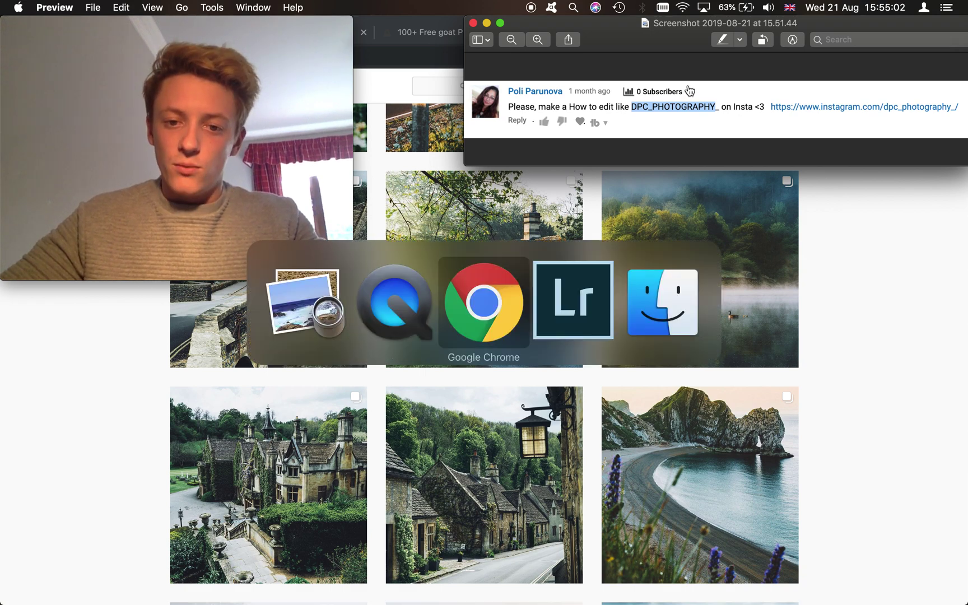
# Step: Tidy the QuickTime webcam window and return to the unedited castle photo in Lightroom's Develop module
pyautogui.press('super+Tab')
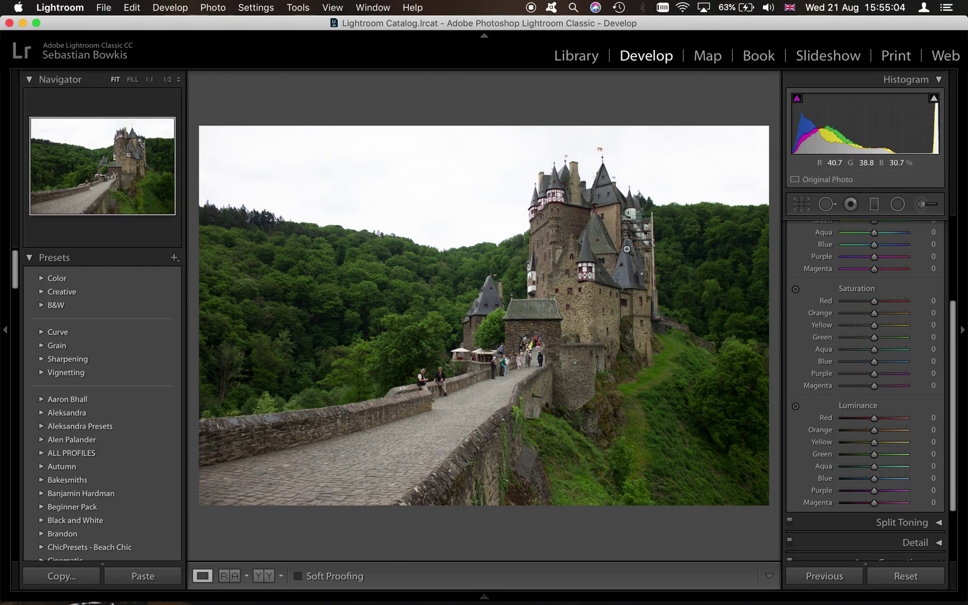
pyautogui.press('super+Tab')
pyautogui.press('super+Tab')
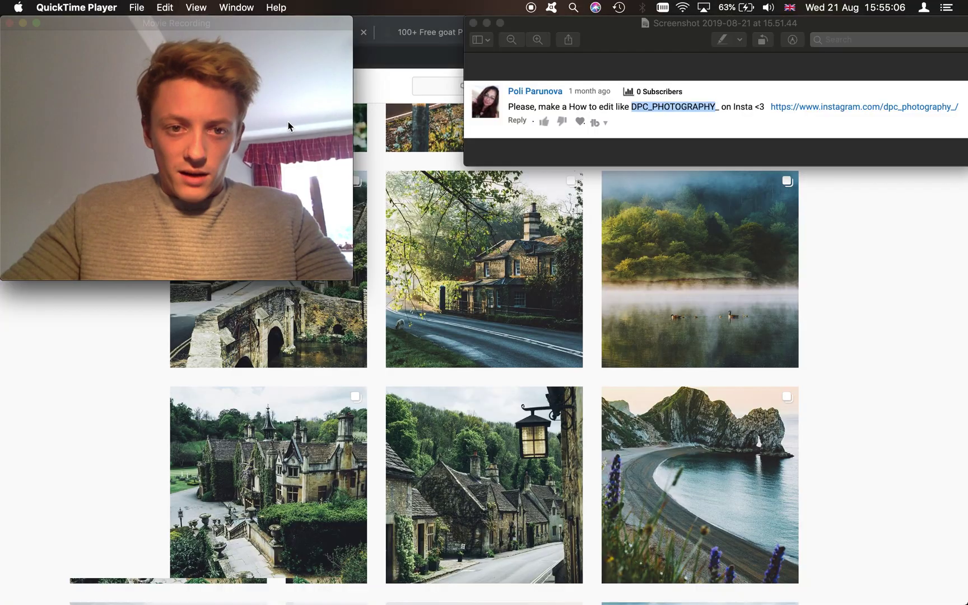
pyautogui.moveTo(257, 22)
pyautogui.mouseDown()
pyautogui.moveTo(282, 22)
pyautogui.moveTo(250, 21)
pyautogui.mouseUp()
pyautogui.press('super+Tab')
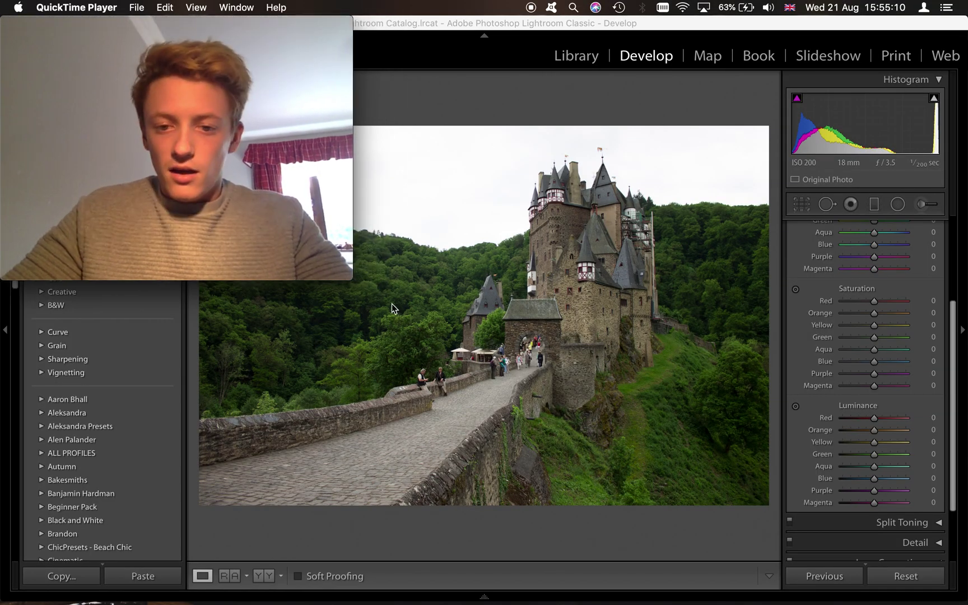
pyautogui.moveTo(350, 278); pyautogui.dragTo(312, 205)
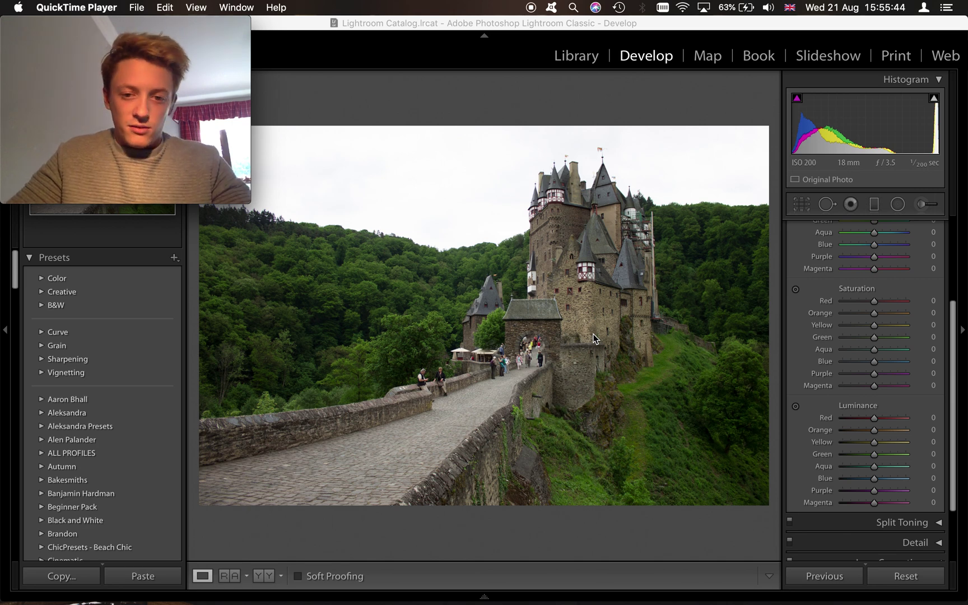
# Step: Expand the Basic panel and raise the castle photo's contrast to +20
pyautogui.press('super+Tab')
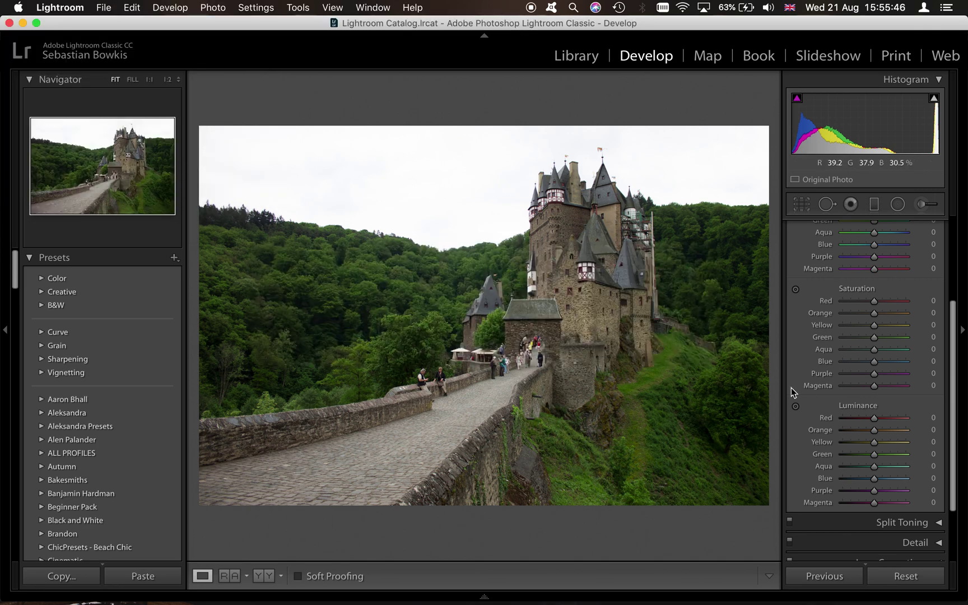
pyautogui.scroll(5, 847, 394)
pyautogui.click(915, 230)
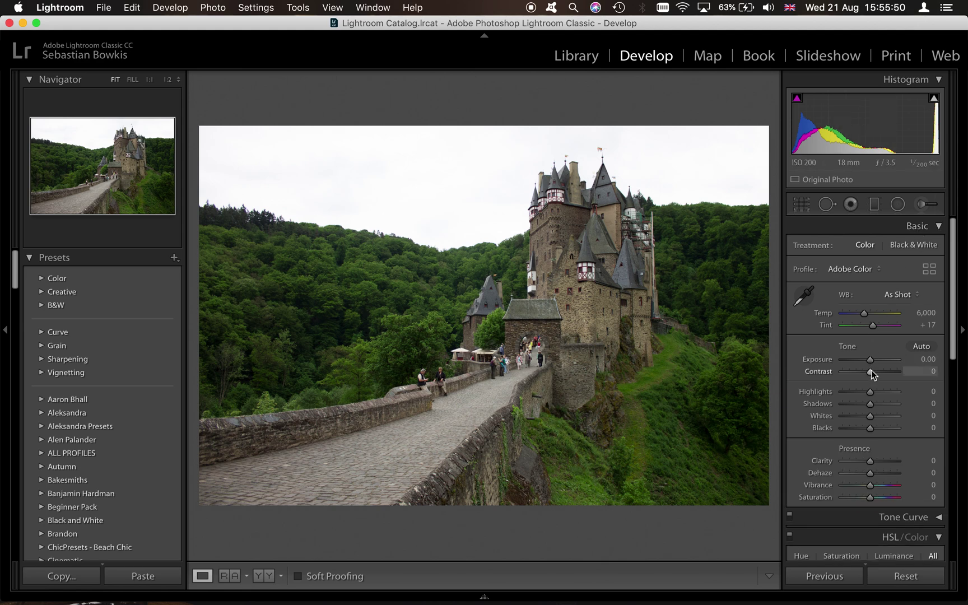
pyautogui.moveTo(871, 371); pyautogui.dragTo(876, 371)
pyautogui.press('super+Tab')
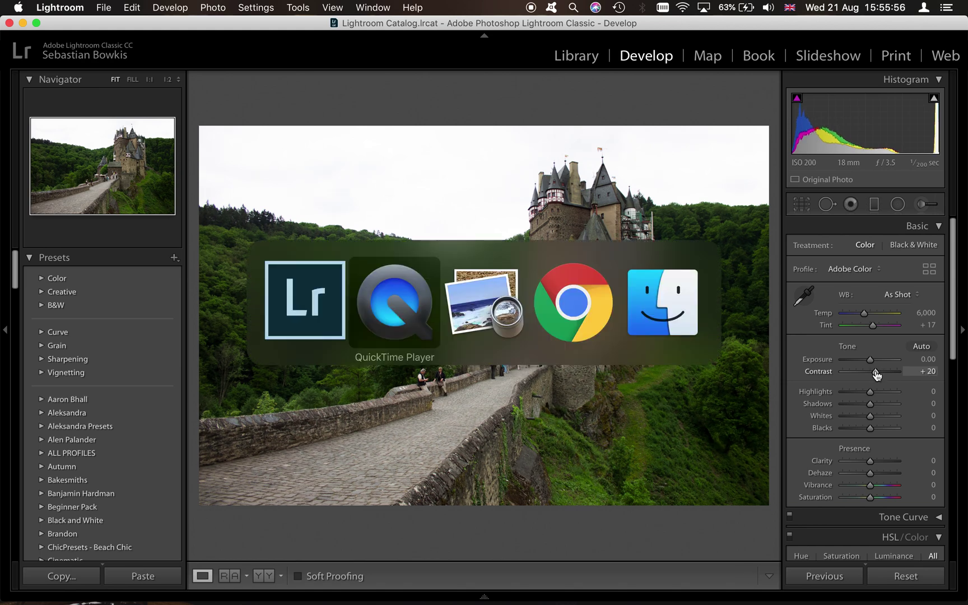
# Step: Open the Manor House Instagram post as a colour reference, then return to Lightroom
pyautogui.press('super+Tab')
pyautogui.press('super+Tab')
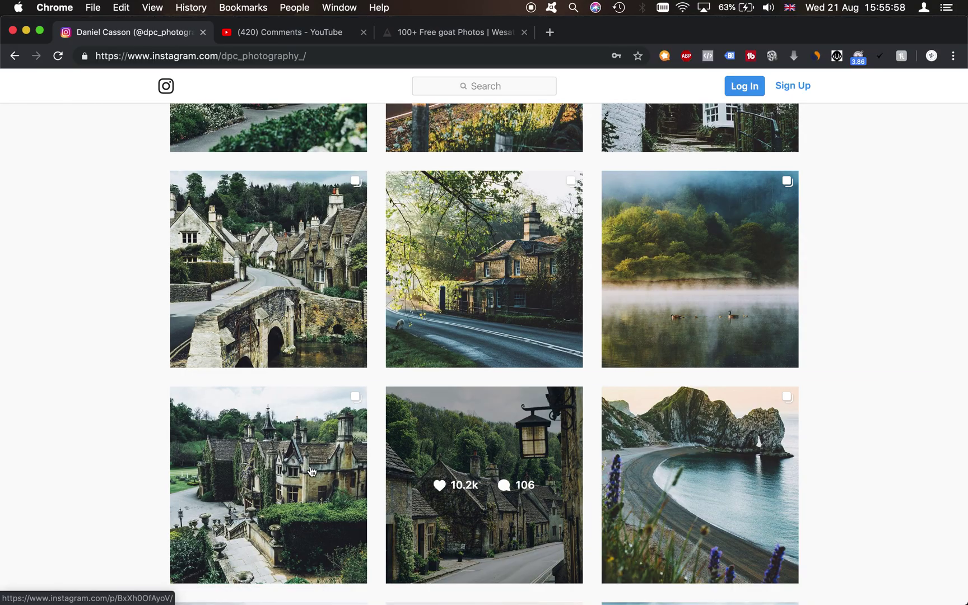
pyautogui.click(313, 471)
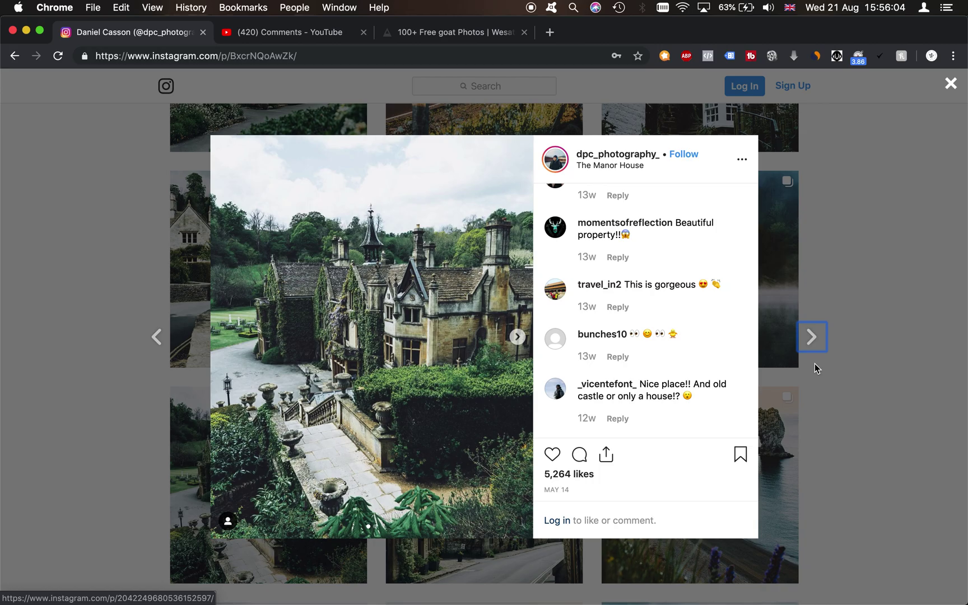
pyautogui.press('super+Tab')
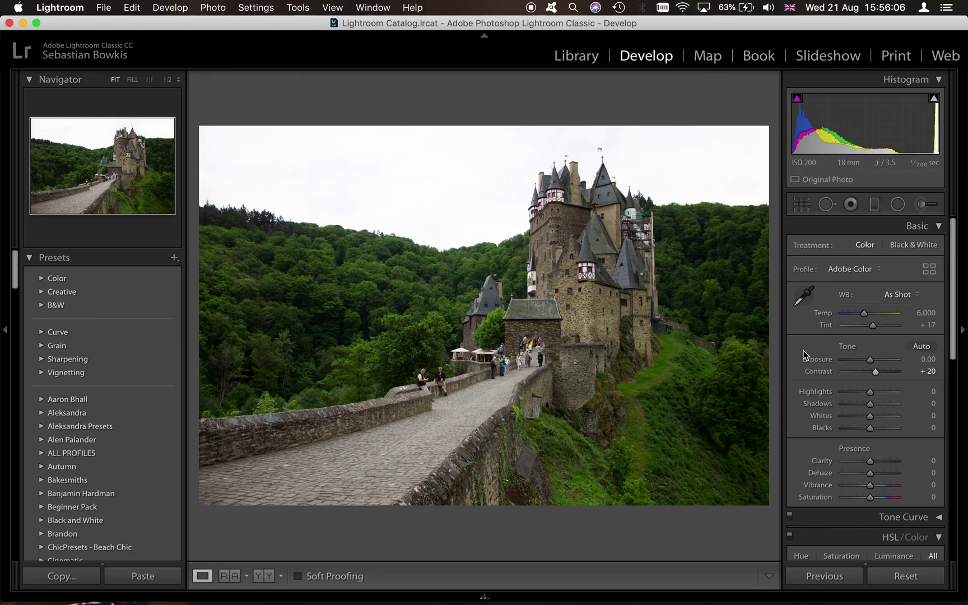
# Step: Pull down the sky highlights and bump contrast to +21, comparing against the Instagram reference
pyautogui.moveTo(872, 391); pyautogui.dragTo(856, 394)
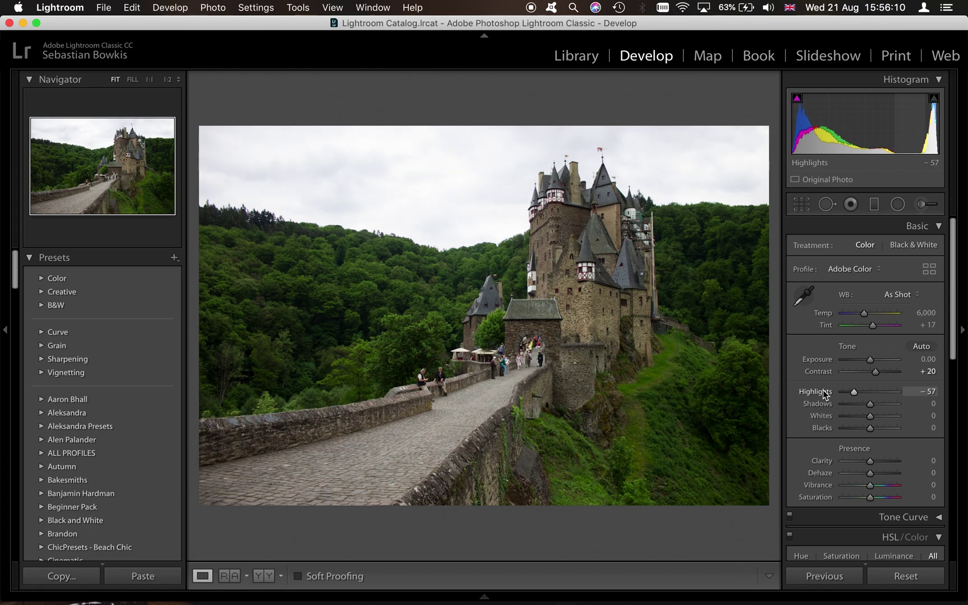
pyautogui.press('super+Tab')
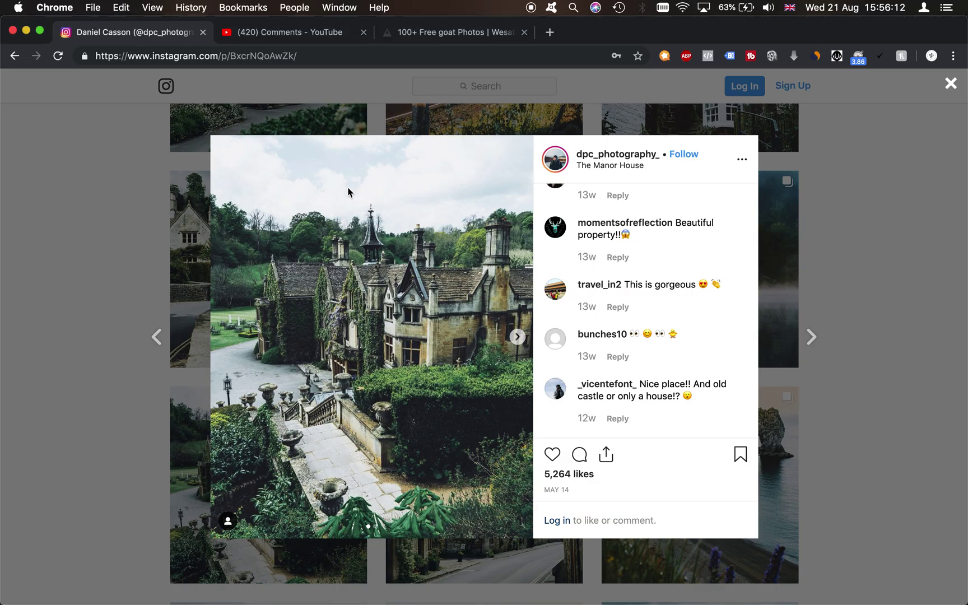
pyautogui.press('Tab')
pyautogui.press('super+Tab')
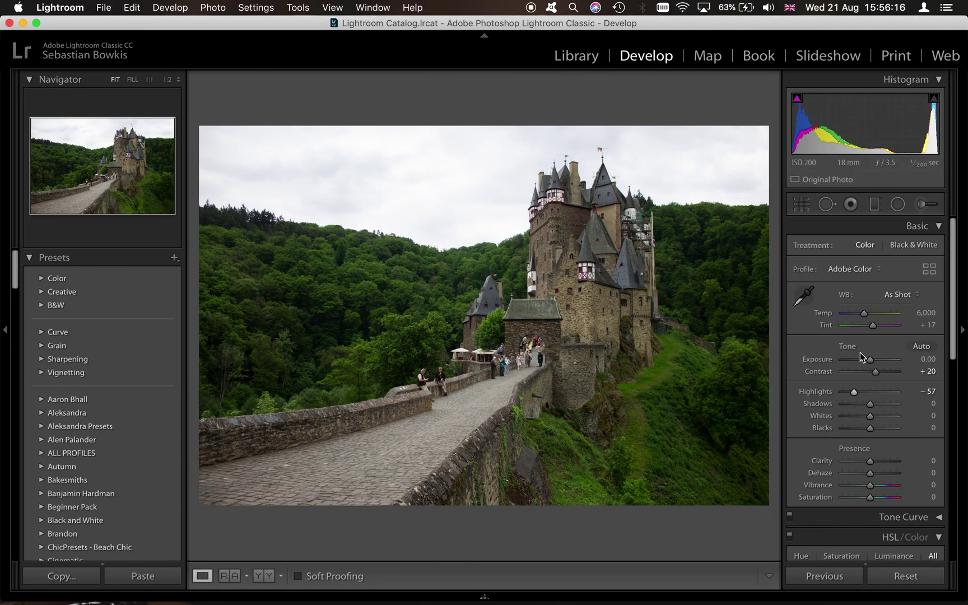
pyautogui.moveTo(878, 371); pyautogui.dragTo(879, 372)
pyautogui.press('super+Tab')
pyautogui.press('super+Tab')
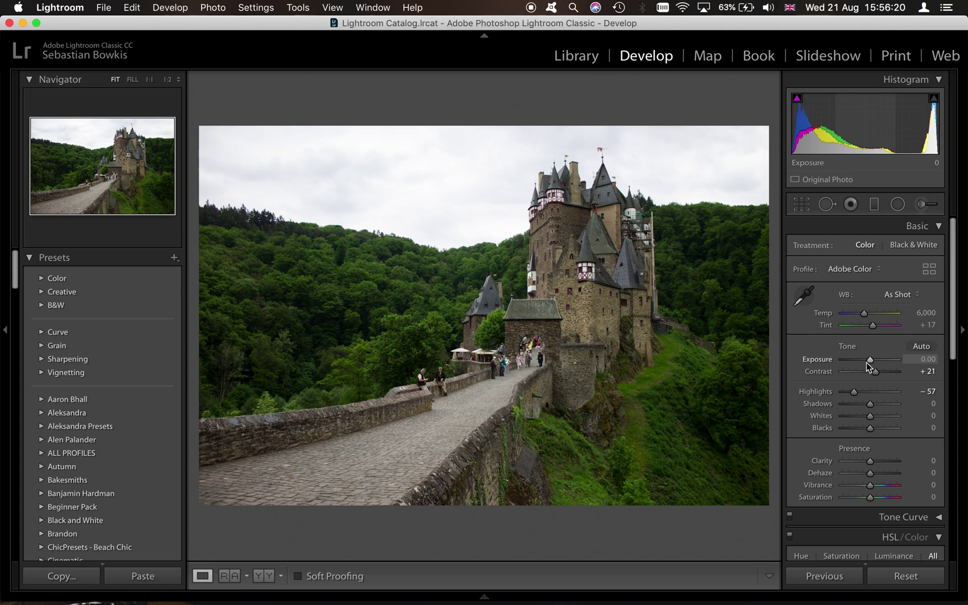
# Step: Set exposure +0.25, whites +27, blacks -23, shadows +6 and highlights down to -85
pyautogui.moveTo(867, 362); pyautogui.dragTo(871, 363)
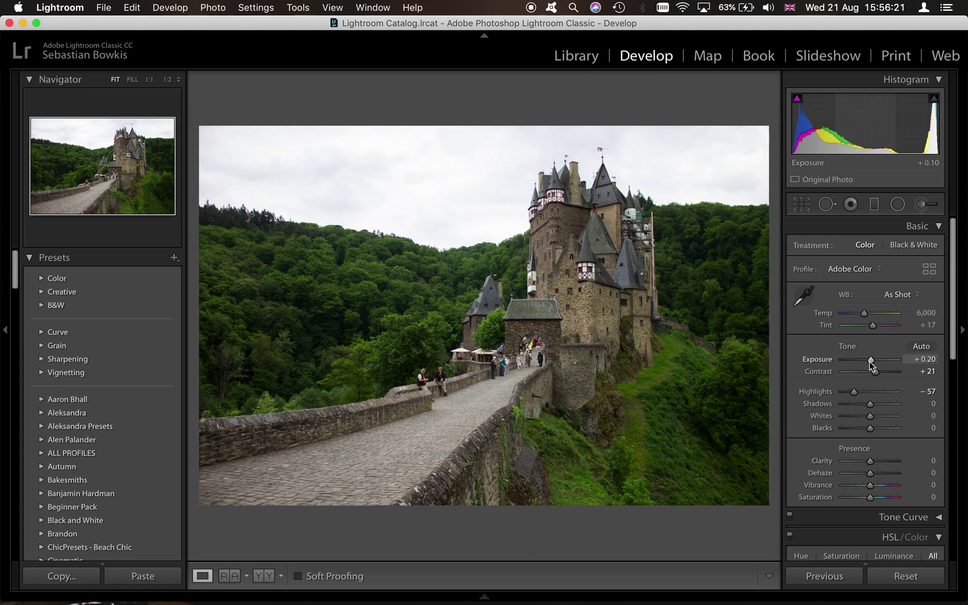
pyautogui.press('Up')
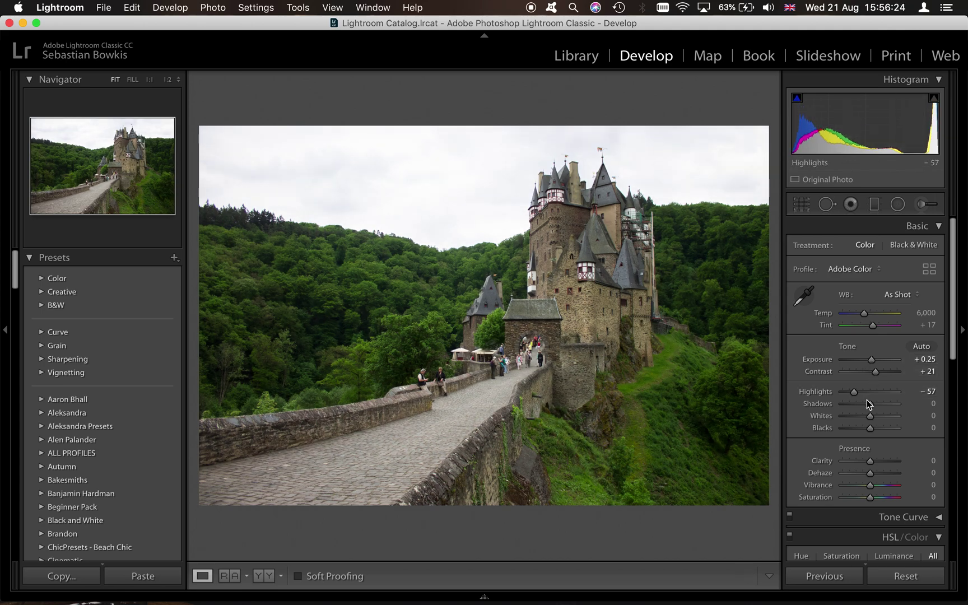
pyautogui.click(878, 419)
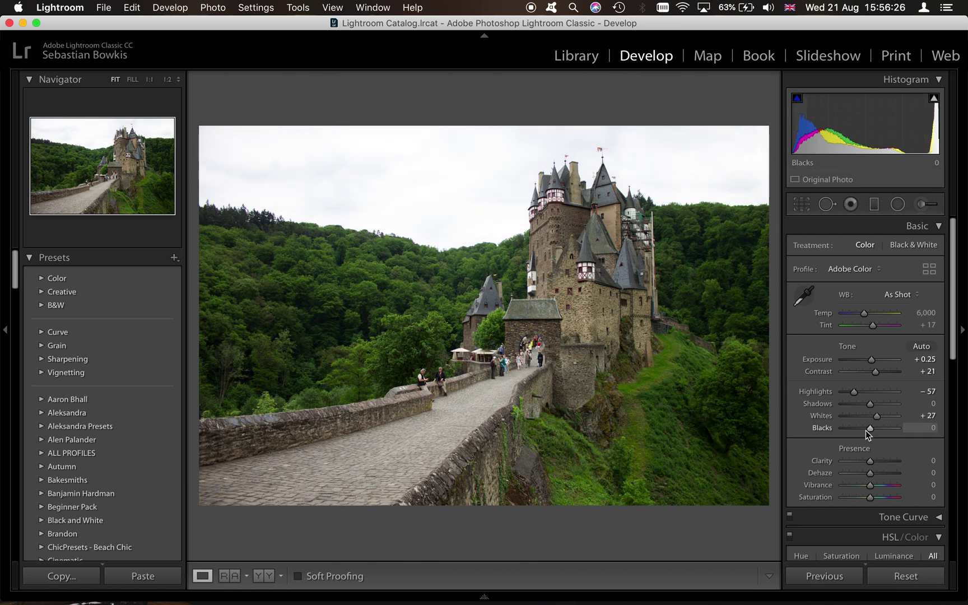
pyautogui.click(866, 430)
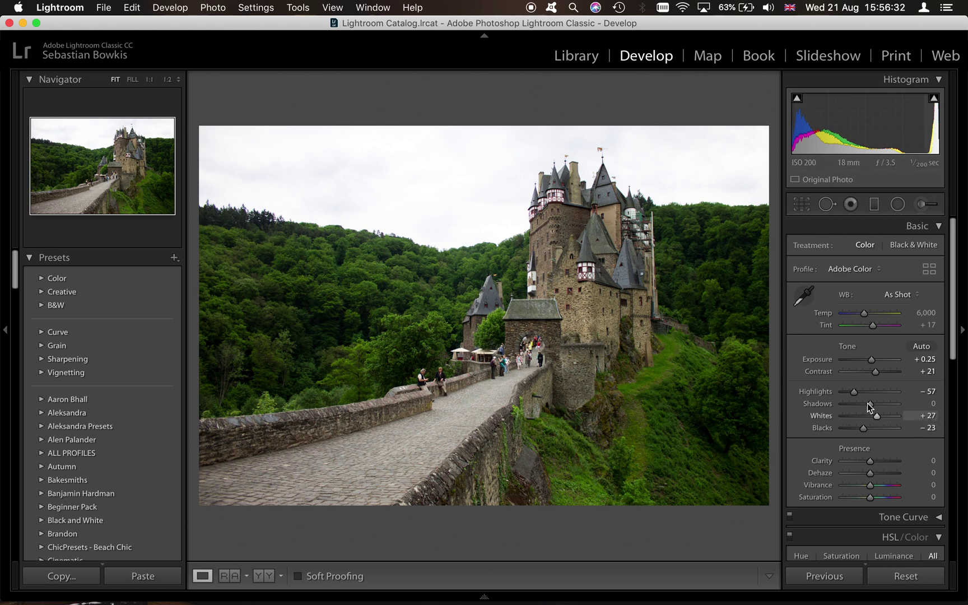
pyautogui.moveTo(870, 404); pyautogui.dragTo(871, 404)
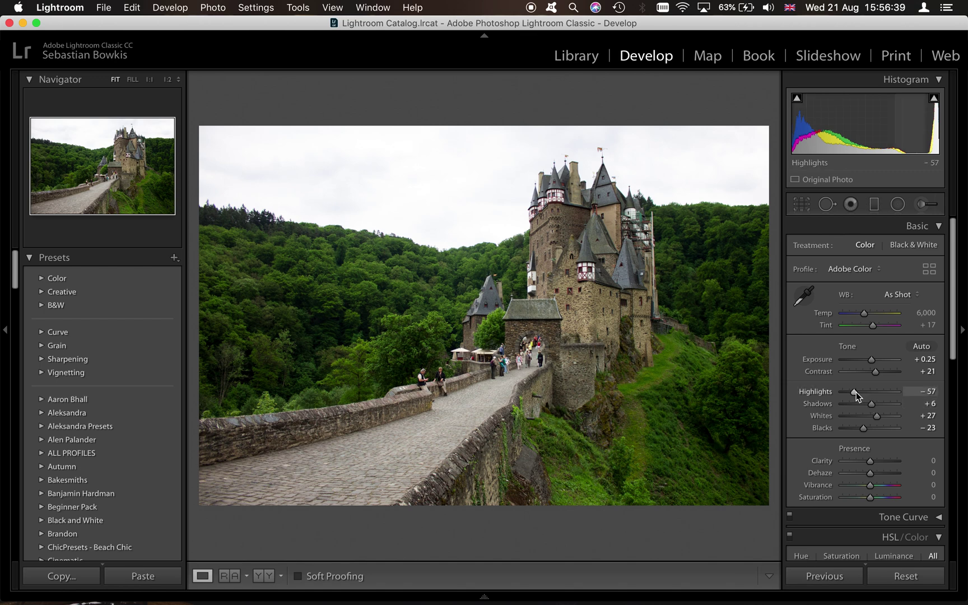
pyautogui.moveTo(856, 392); pyautogui.dragTo(848, 393)
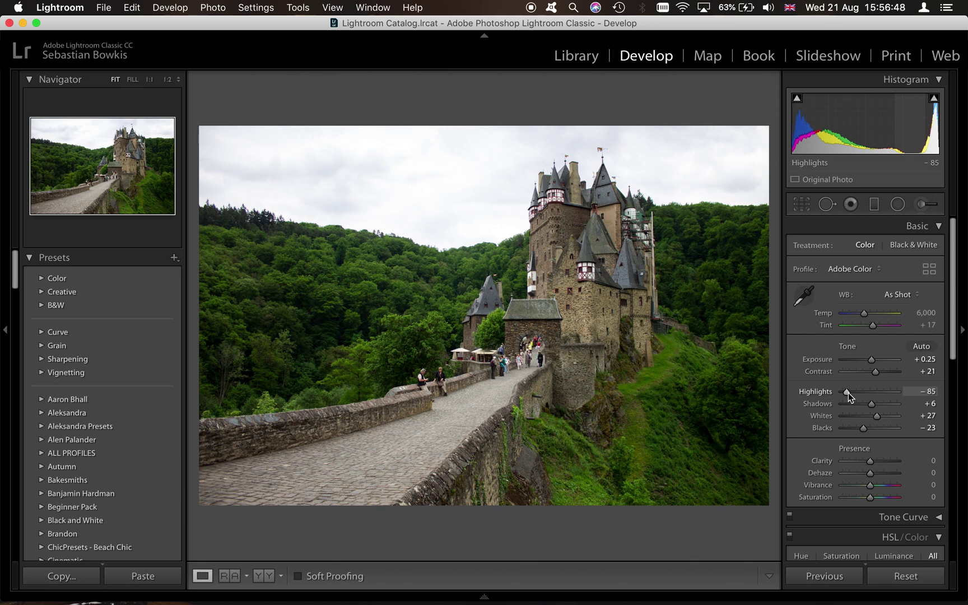
# Step: Add clarity +29 and boost vibrance to +10, checking against the Instagram reference
pyautogui.click(877, 463)
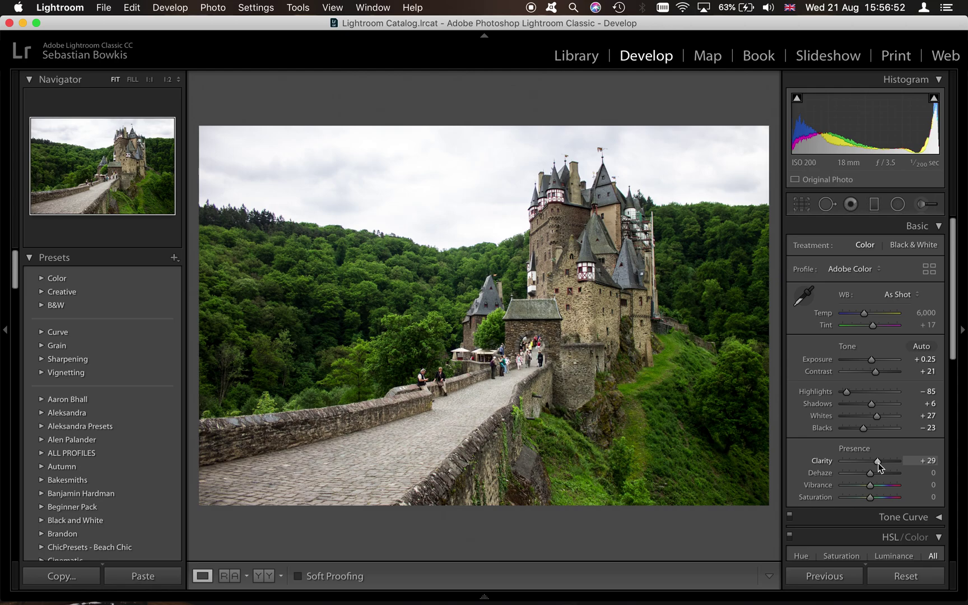
pyautogui.press('super+Tab')
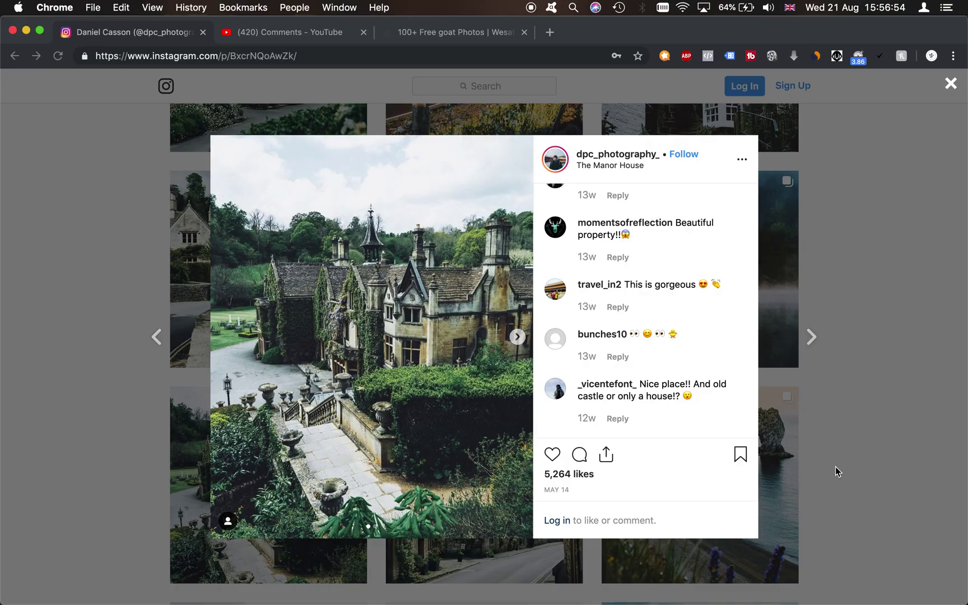
pyautogui.press('Tab')
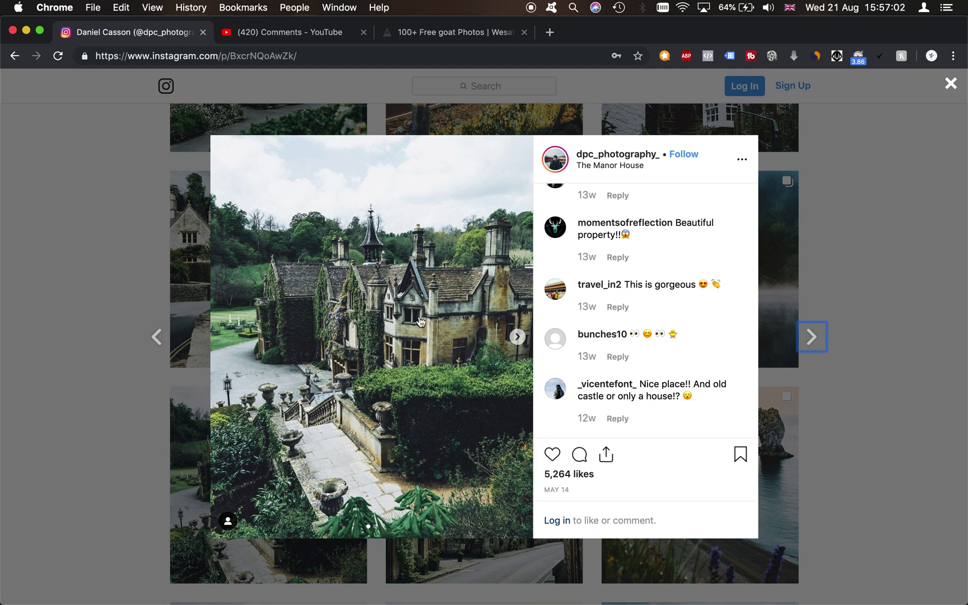
pyautogui.press('super+Tab')
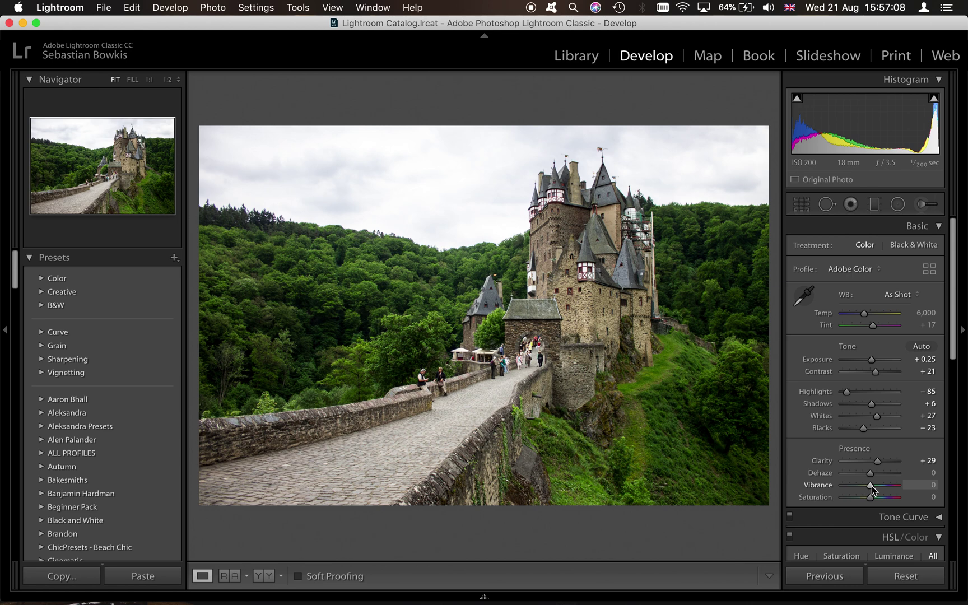
pyautogui.moveTo(871, 486)
pyautogui.mouseDown()
pyautogui.moveTo(859, 499)
pyautogui.moveTo(873, 484)
pyautogui.mouseUp()
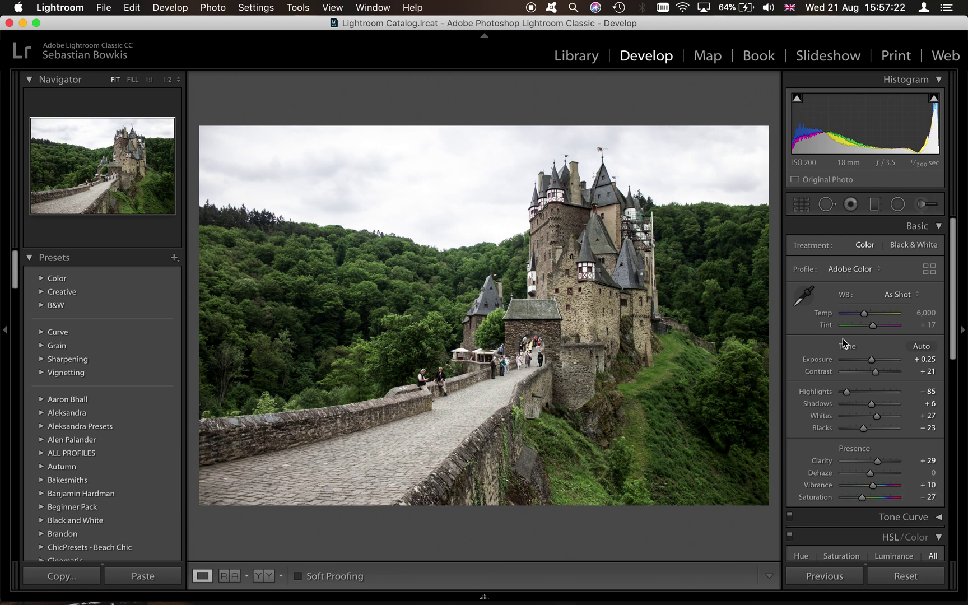
# Step: Build a custom RGB tone curve lifting the upper tones and midtones, then view the Instagram reference
pyautogui.click(926, 227)
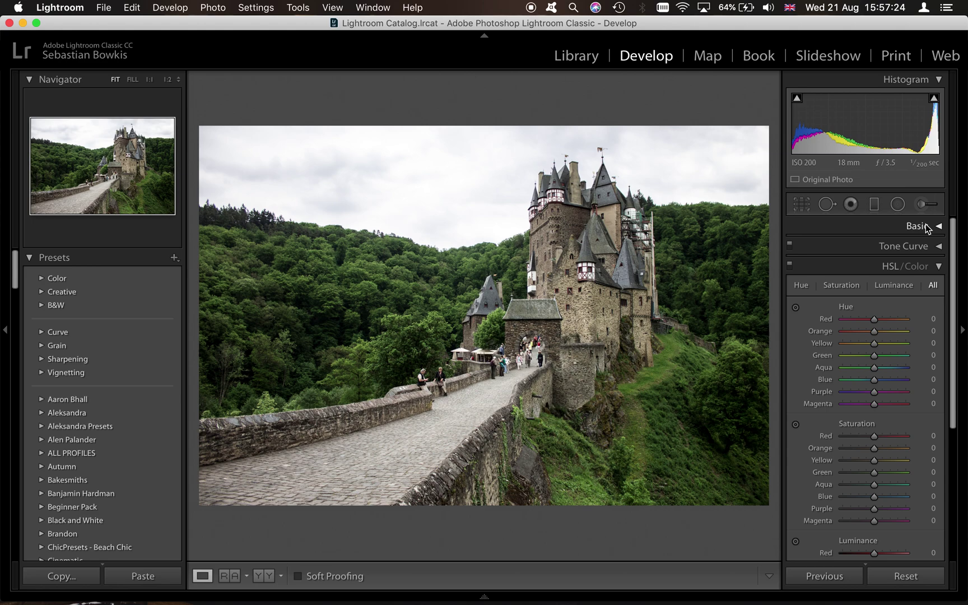
pyautogui.click(939, 273)
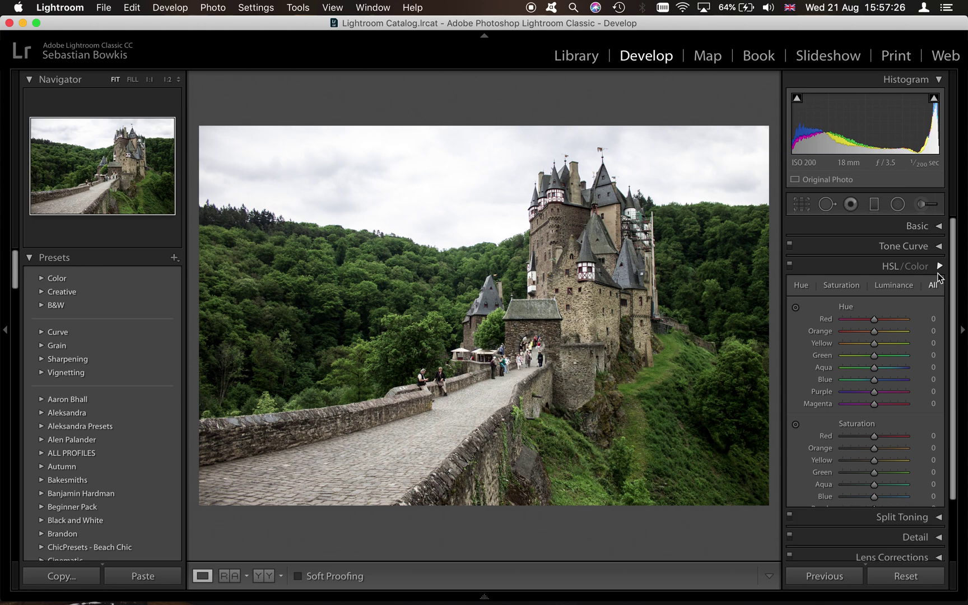
pyautogui.press('super+Tab')
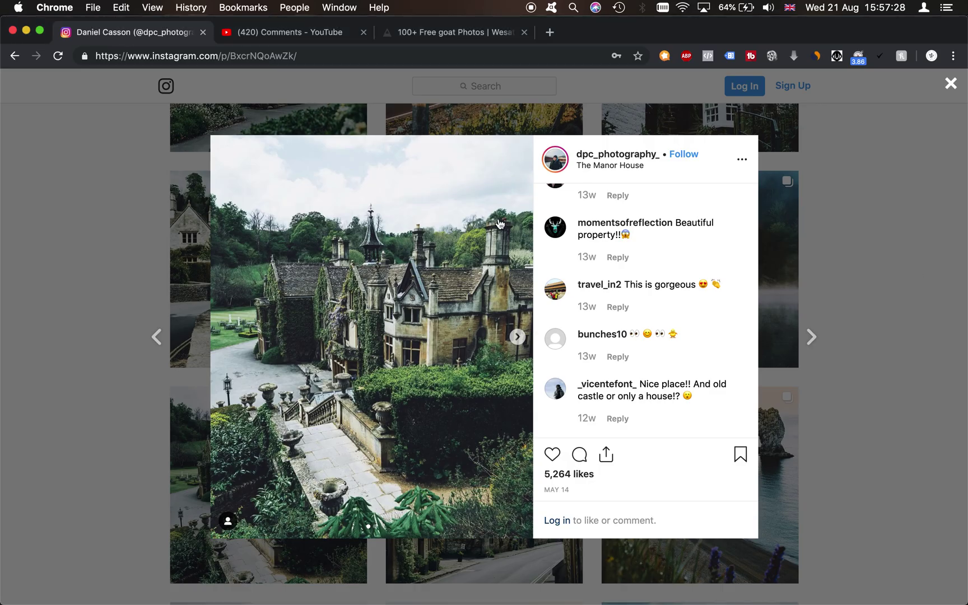
pyautogui.press('super+Tab')
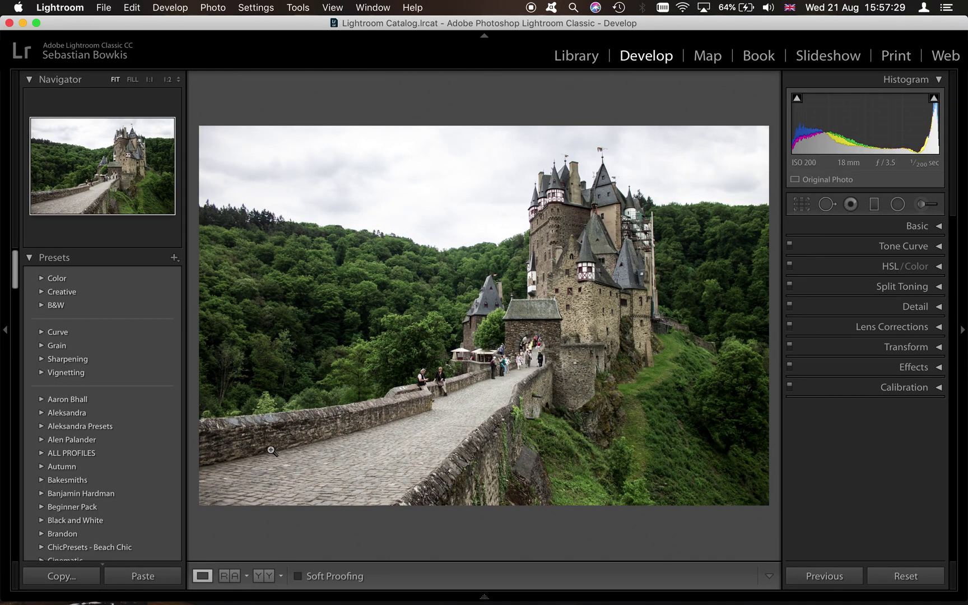
pyautogui.click(933, 247)
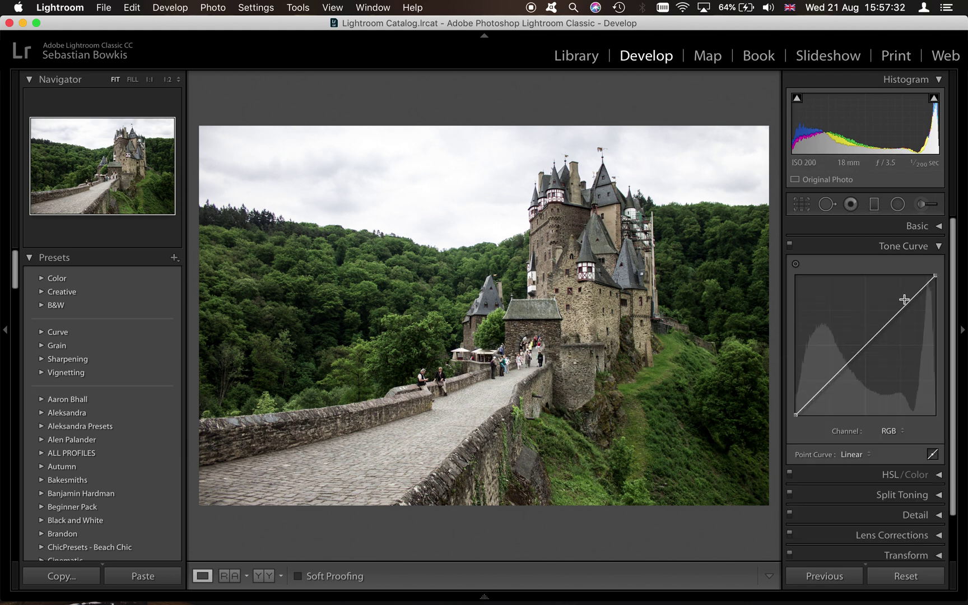
pyautogui.moveTo(907, 303); pyautogui.dragTo(911, 295)
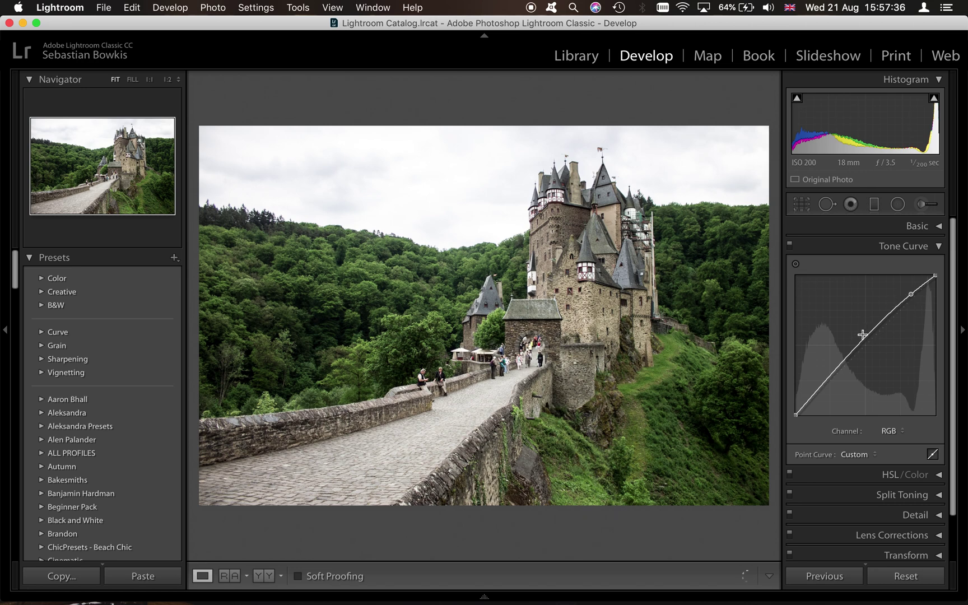
pyautogui.moveTo(862, 348); pyautogui.dragTo(863, 344)
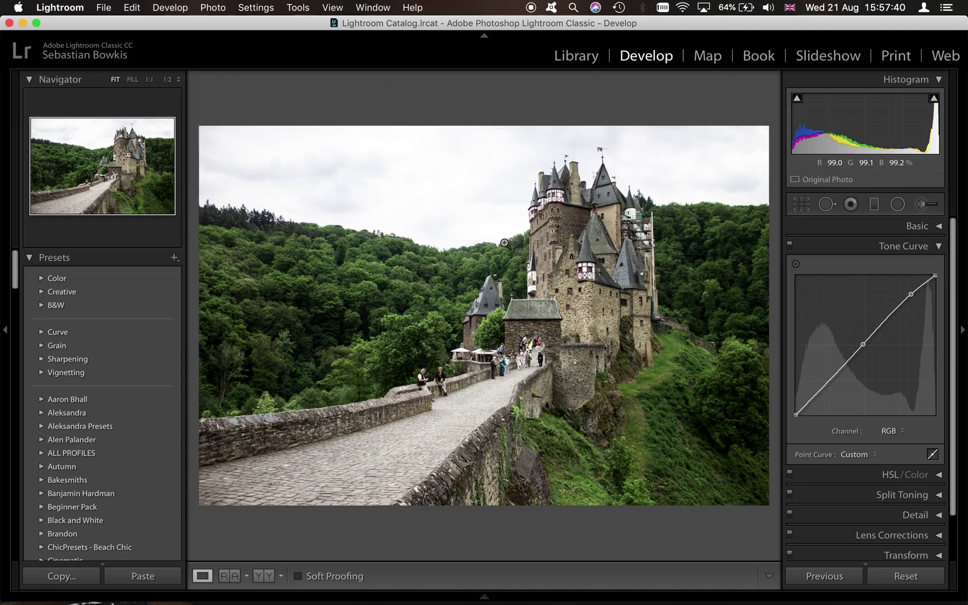
pyautogui.press('super+Tab')
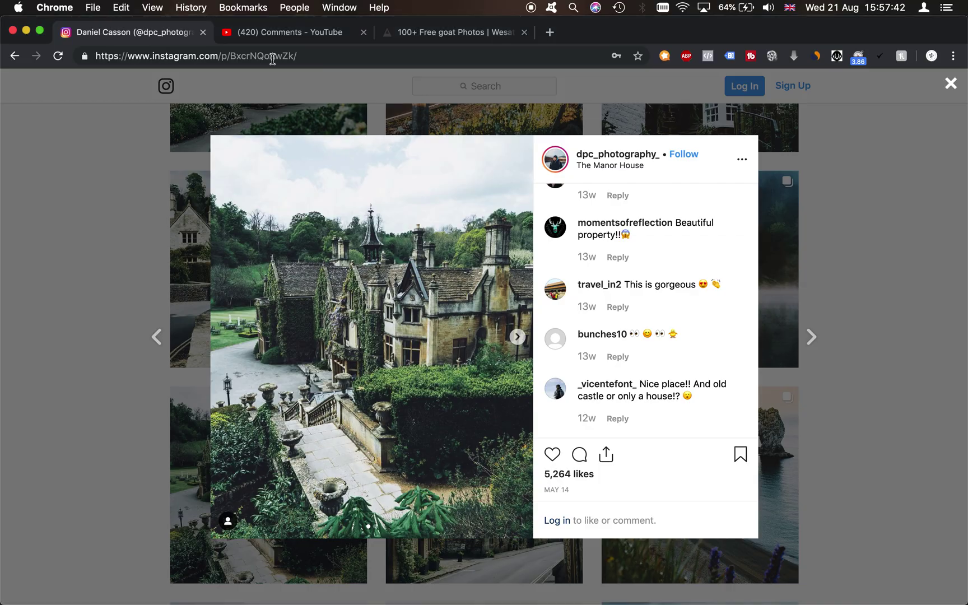
# Step: Browse the Wesaturate gallery of other castle edits, then return to the Instagram post and Lightroom
pyautogui.click(449, 27)
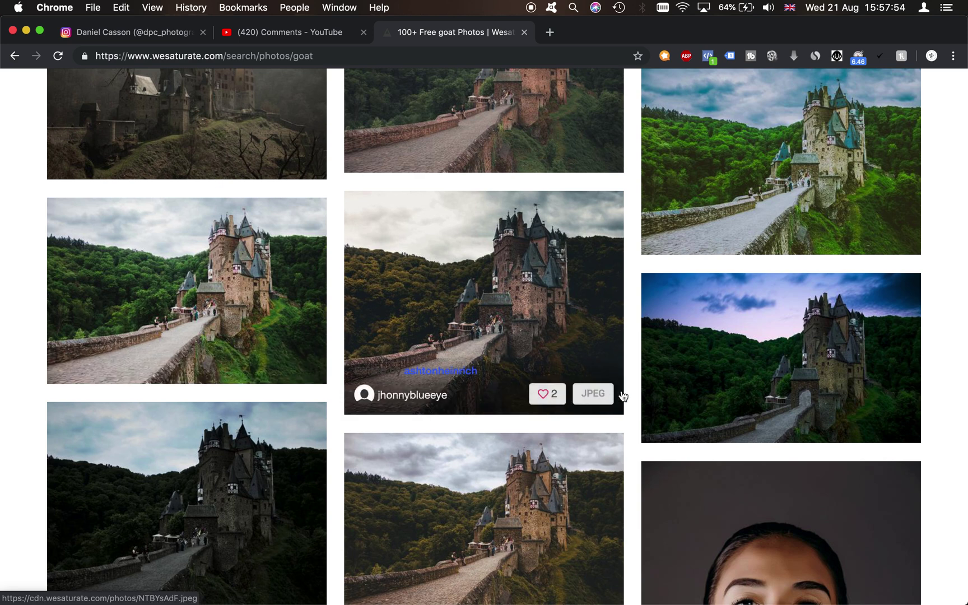
pyautogui.click(124, 35)
pyautogui.press('super+Tab')
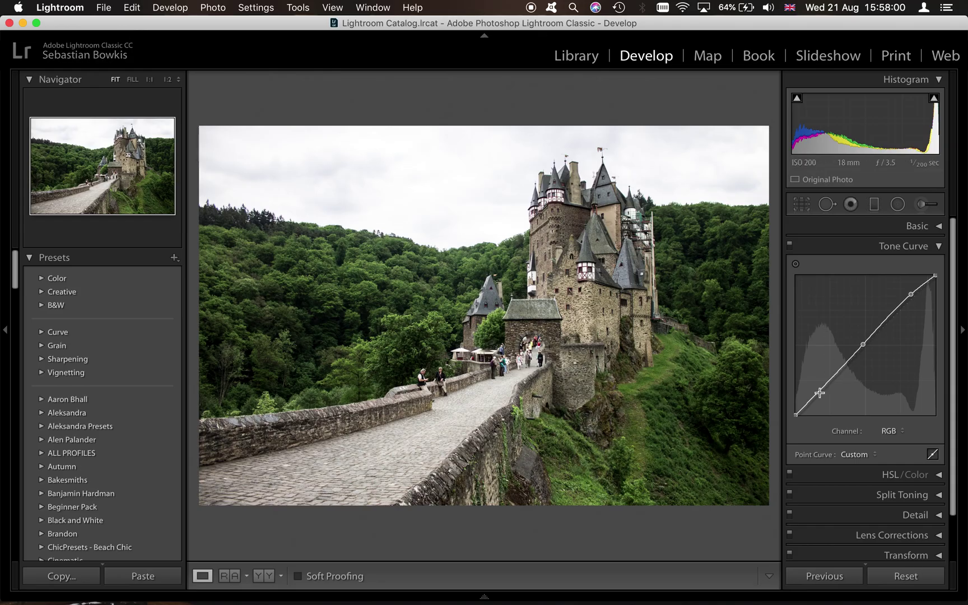
# Step: Pull down a new low-shadow curve point and raise the black point for faded, matte blacks
pyautogui.moveTo(820, 392); pyautogui.dragTo(809, 403)
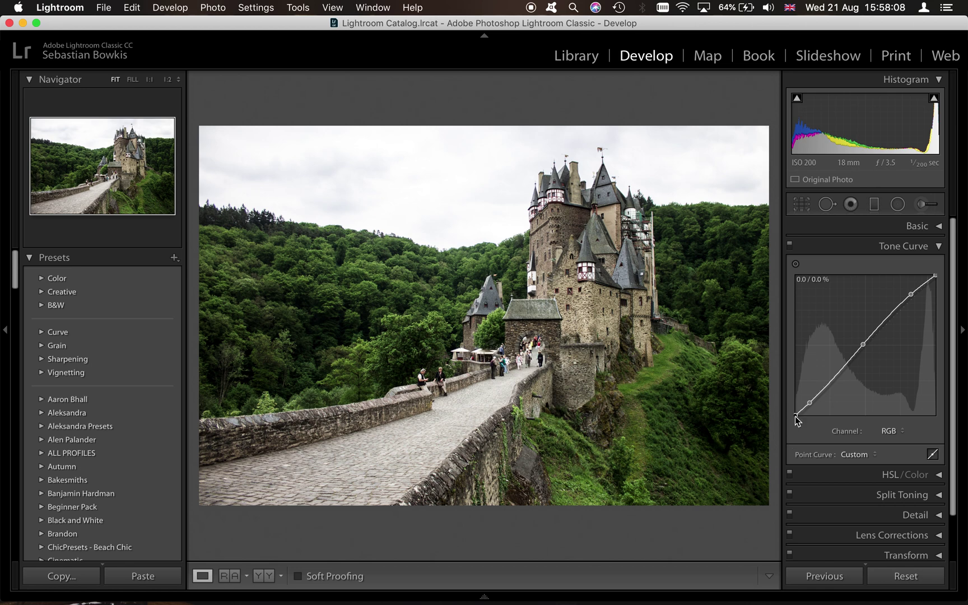
pyautogui.moveTo(796, 416); pyautogui.dragTo(797, 407)
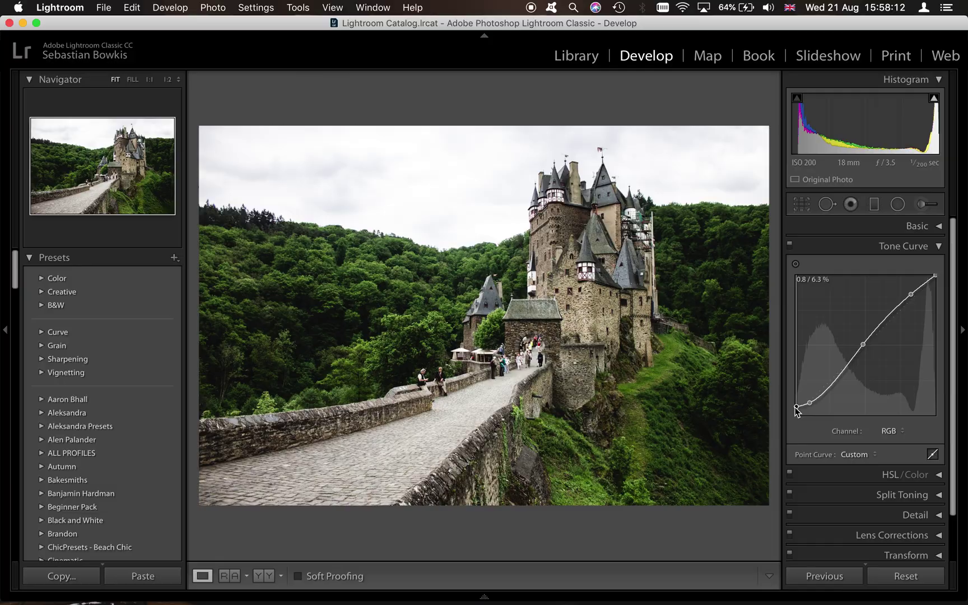
pyautogui.press('super+Tab')
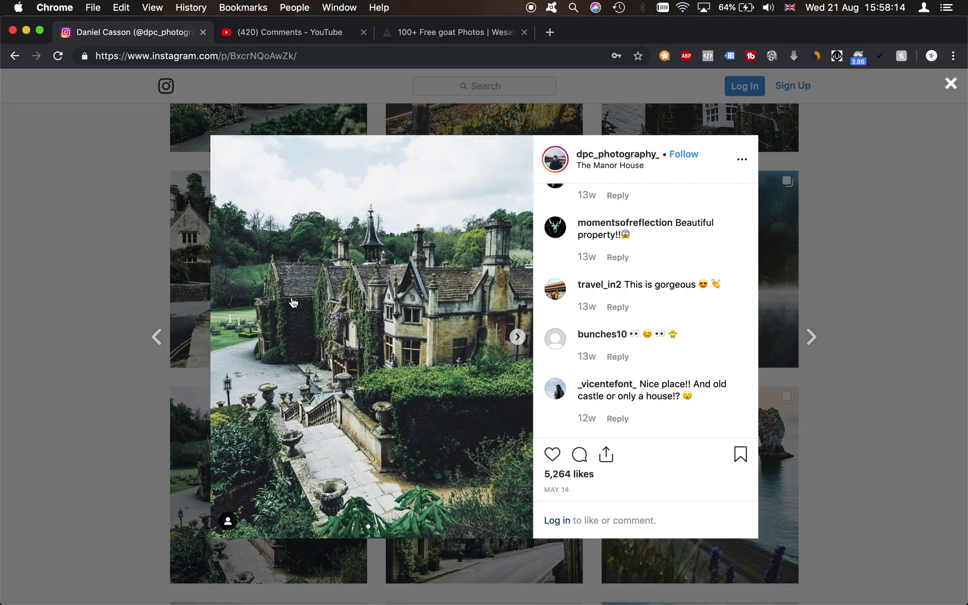
pyautogui.press('Tab')
pyautogui.press('super+Tab')
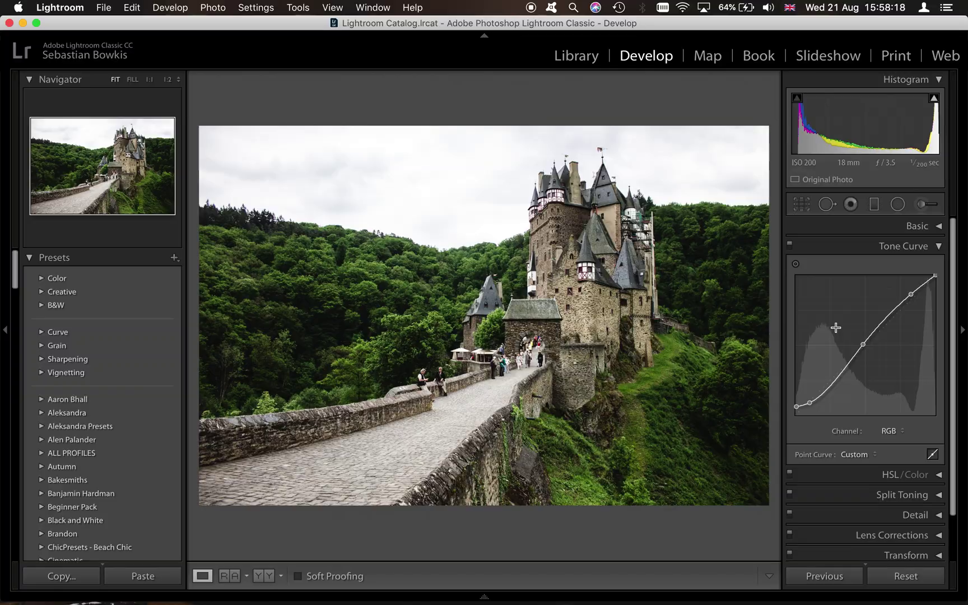
pyautogui.moveTo(798, 409)
pyautogui.mouseDown()
pyautogui.moveTo(812, 402)
pyautogui.moveTo(800, 403)
pyautogui.mouseUp()
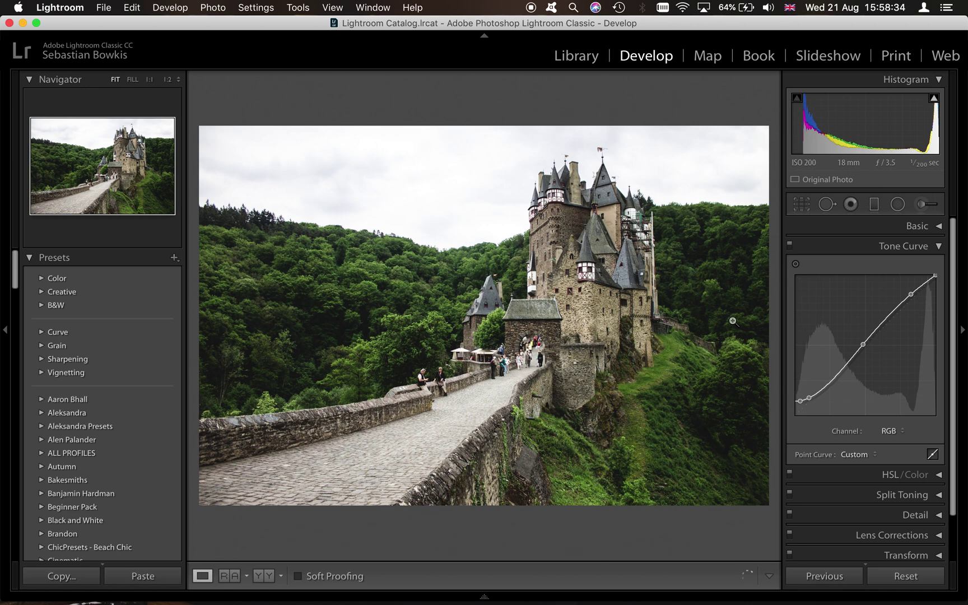
# Step: Add a low tone-curve point and lift the black endpoint slightly, checking the Instagram reference
pyautogui.click(813, 397)
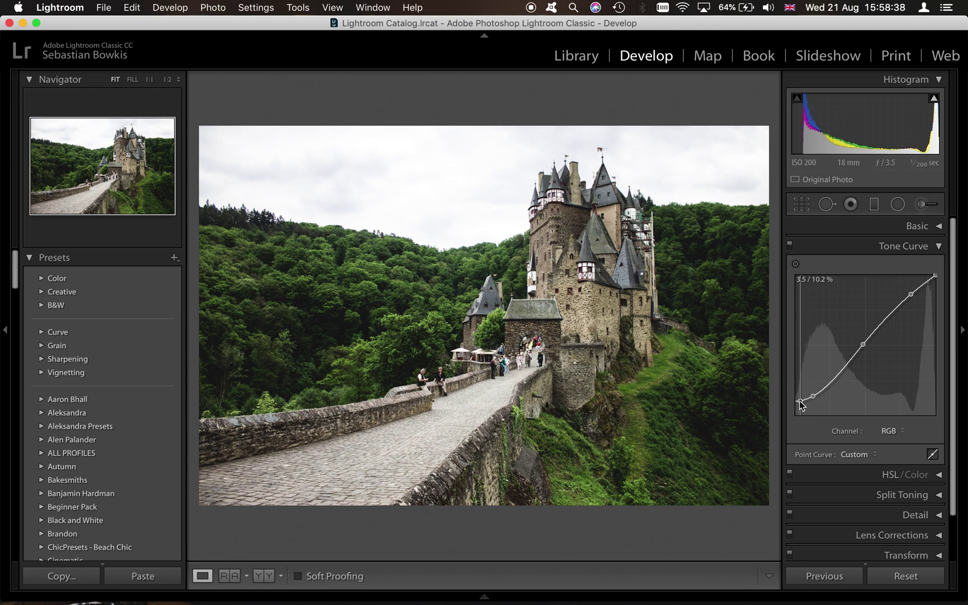
pyautogui.moveTo(801, 401); pyautogui.dragTo(799, 400)
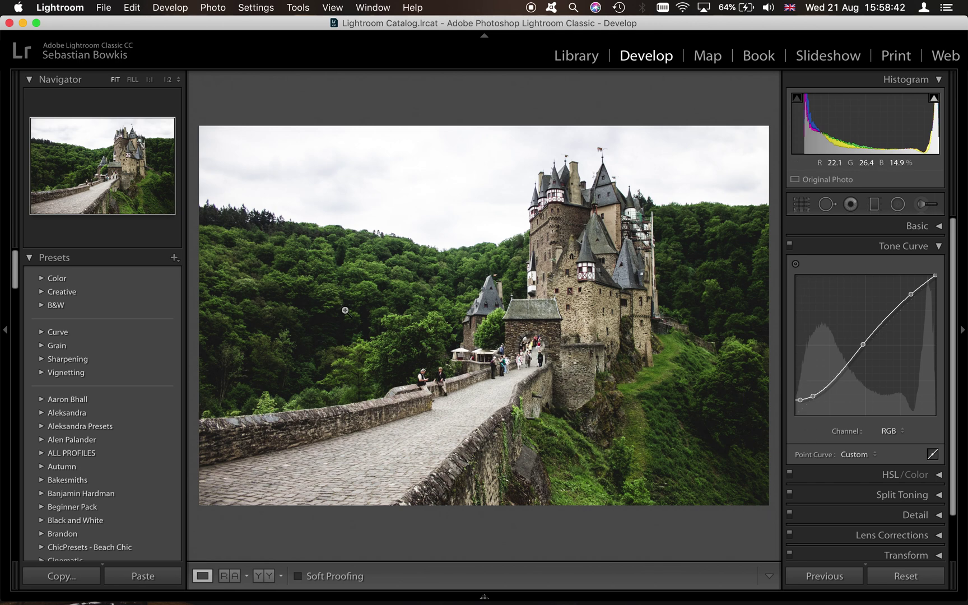
pyautogui.hotkey('ctrl', 'Left')
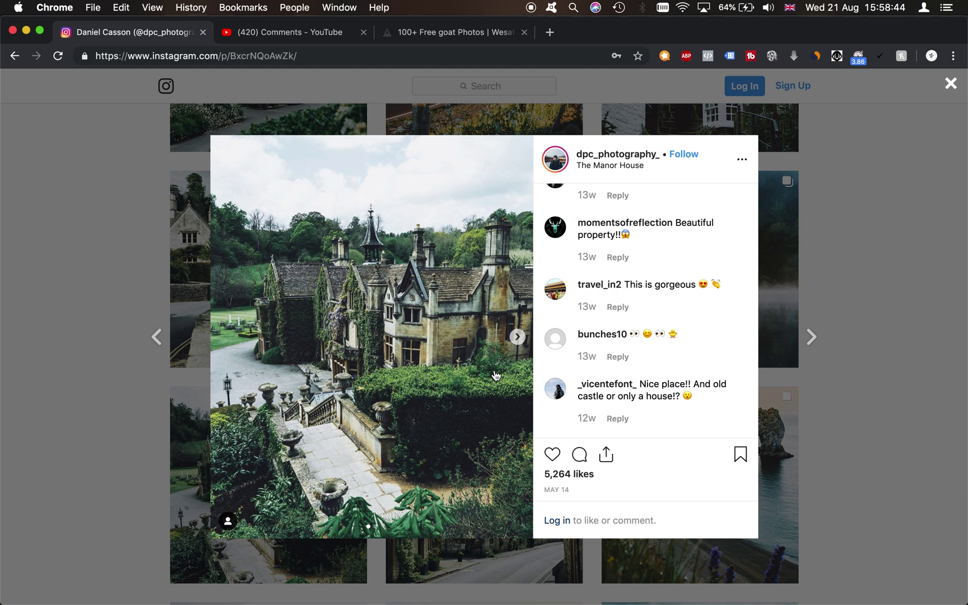
pyautogui.press('Tab')
pyautogui.hotkey('ctrl', 'Right')
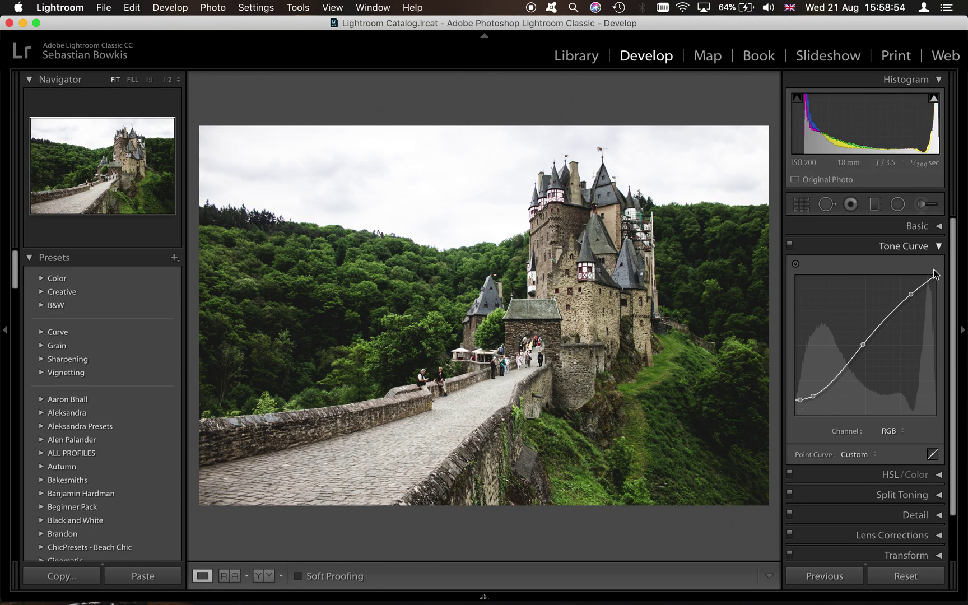
# Step: Pull the tone curve's white point down to about 95% and compare with the reference
pyautogui.moveTo(935, 276); pyautogui.dragTo(938, 285)
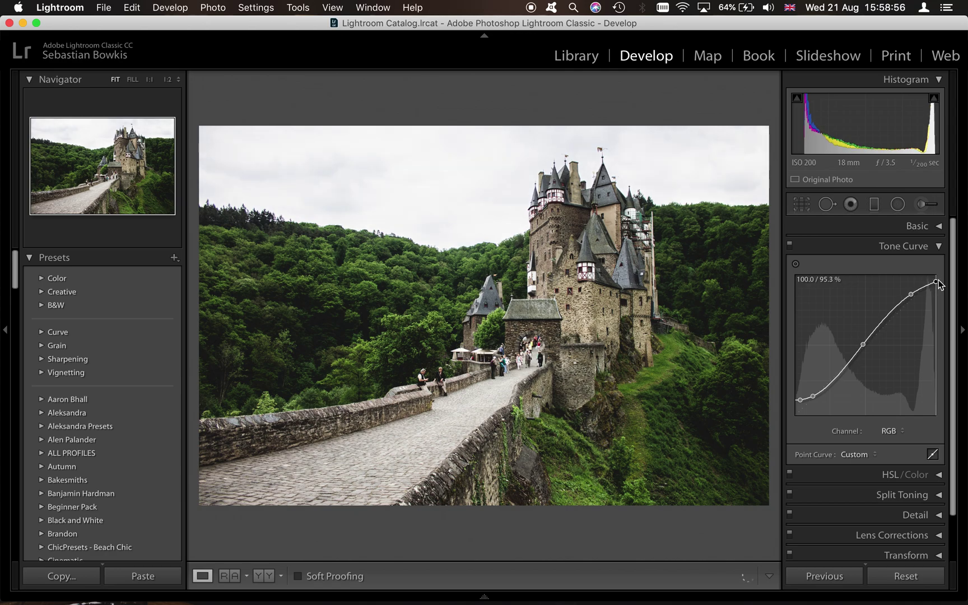
pyautogui.hotkey('ctrl', 'Left')
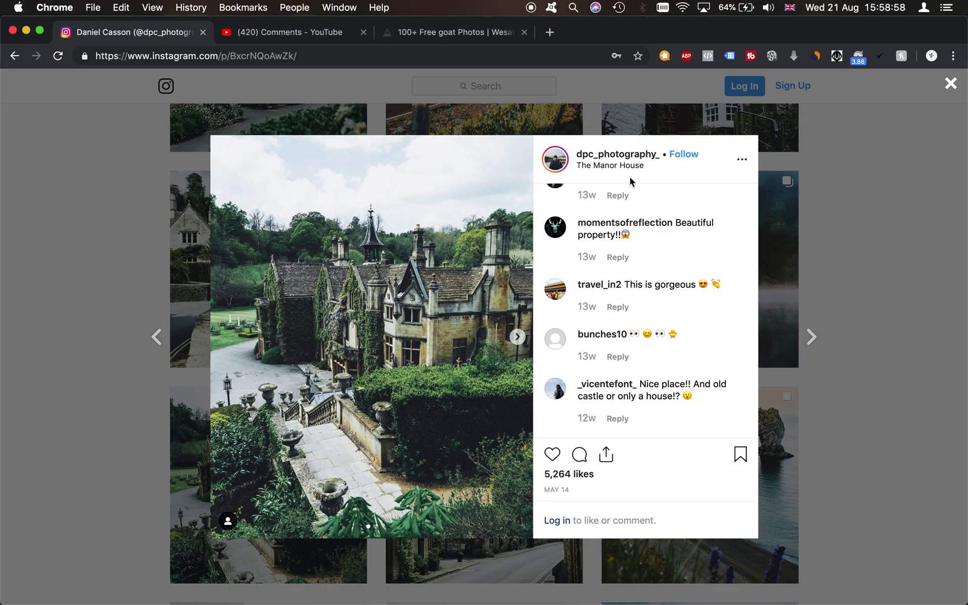
pyautogui.hotkey('ctrl', 'Right')
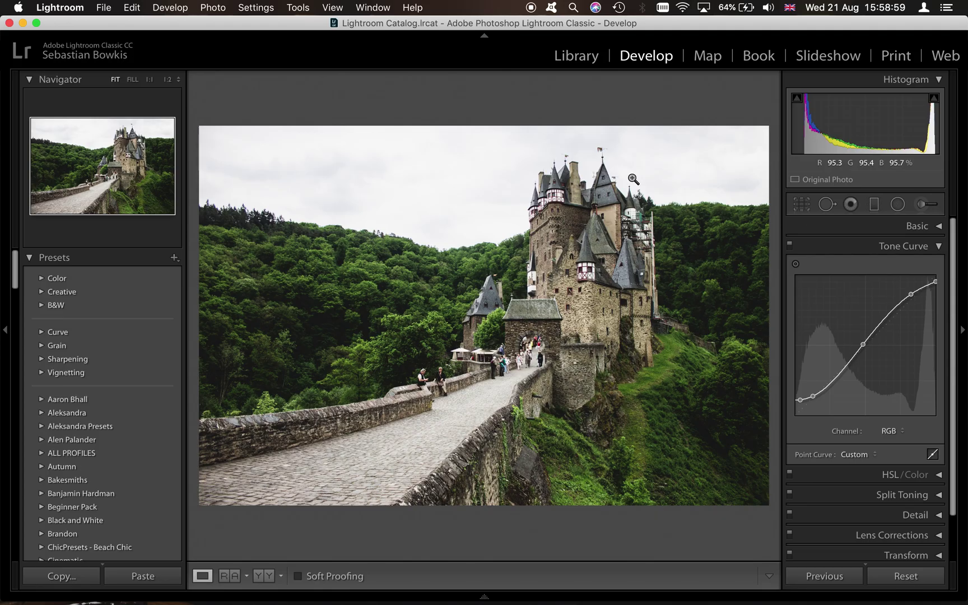
# Step: Set the Split Toning highlights hue to 149, checking against the Instagram reference
pyautogui.click(913, 247)
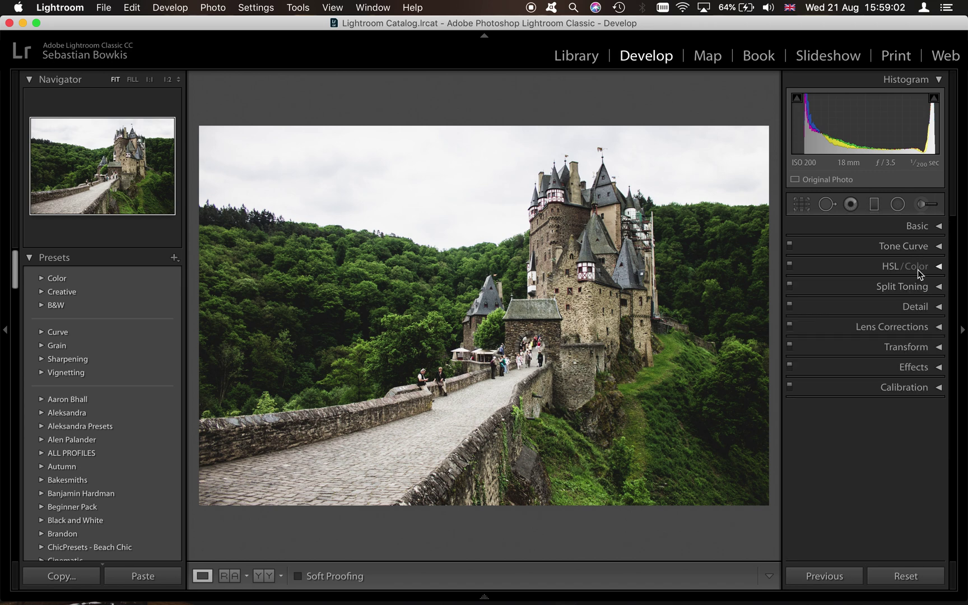
pyautogui.click(890, 289)
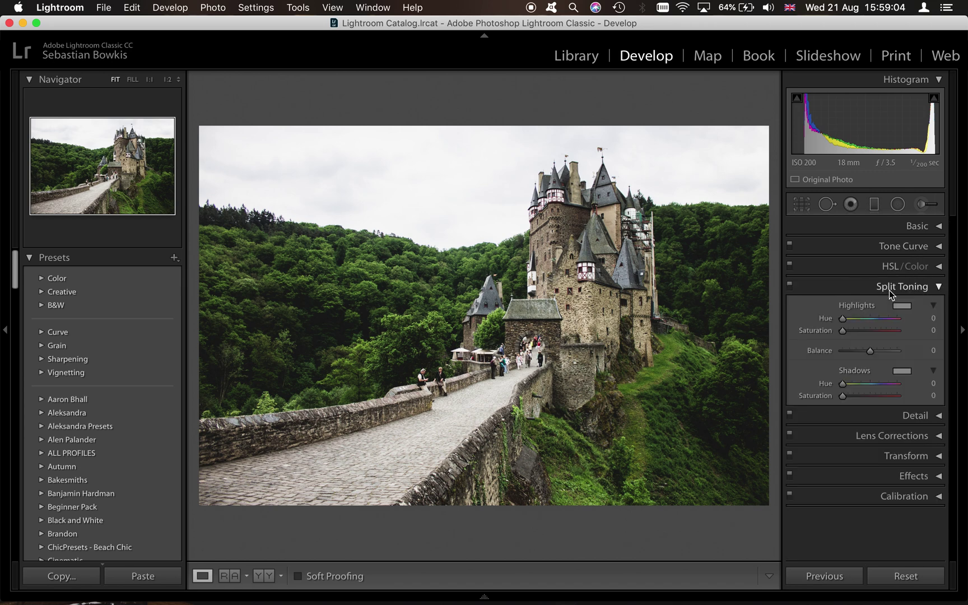
pyautogui.keyDown('alt'); pyautogui.click(844, 321); pyautogui.keyUp('alt')
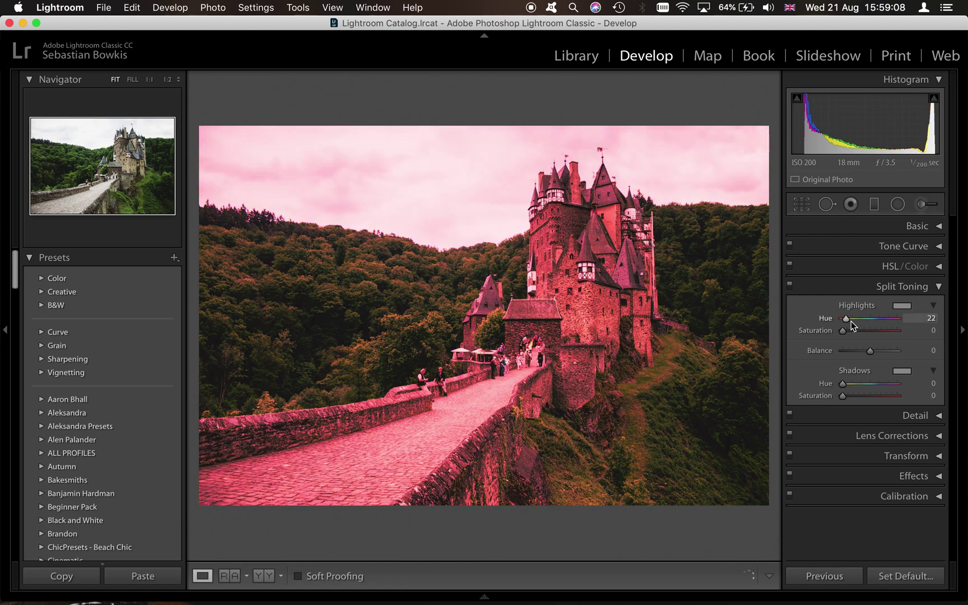
pyautogui.moveTo(851, 320); pyautogui.dragTo(866, 319)
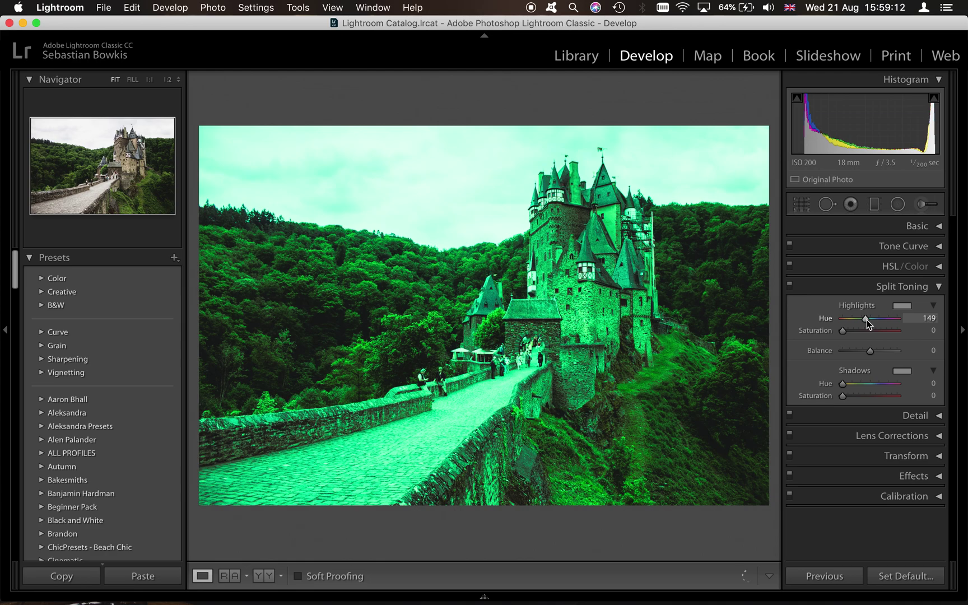
pyautogui.hotkey('ctrl', 'Left')
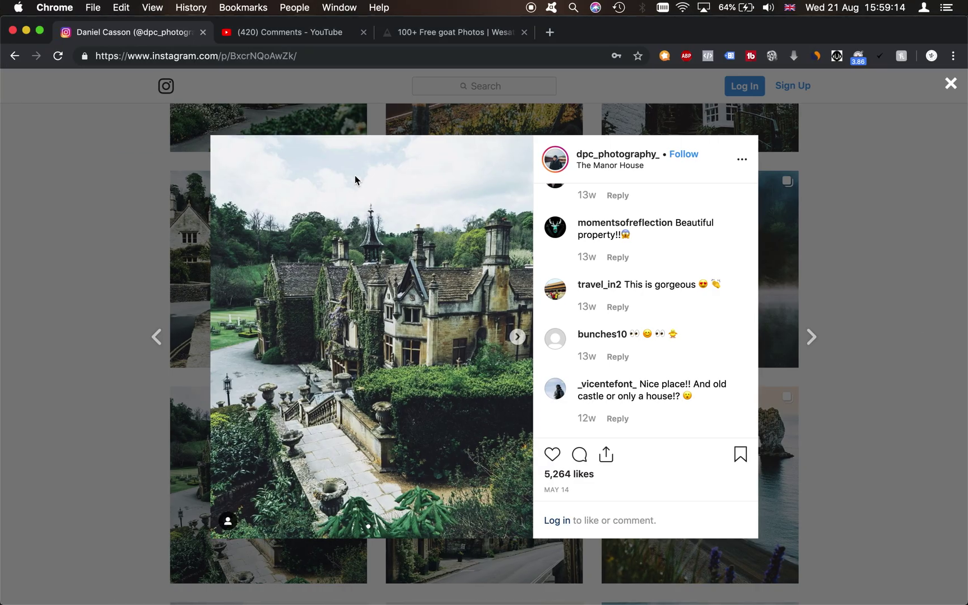
pyautogui.press('Tab')
pyautogui.press('super+Tab')
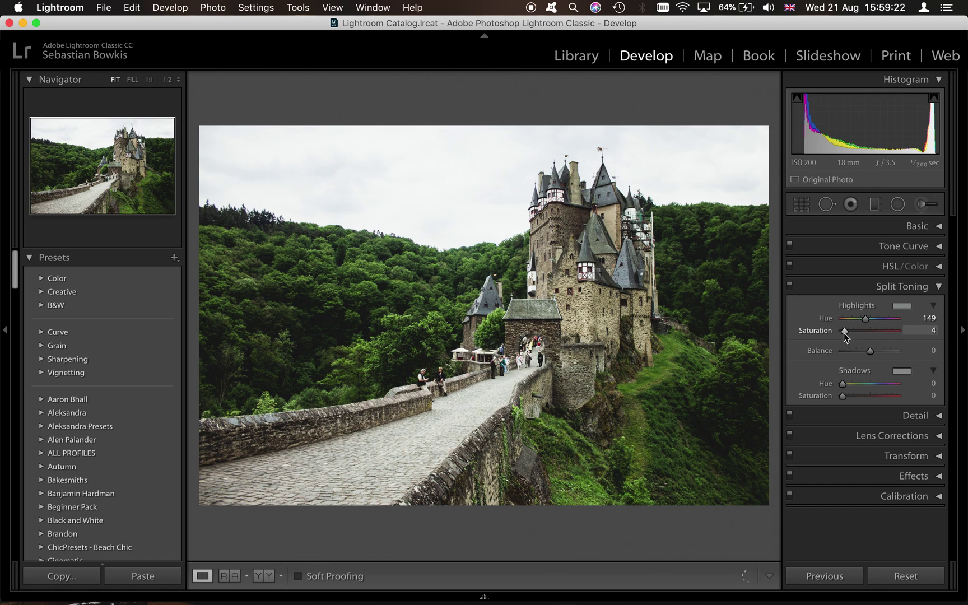
# Step: Set the Split Toning highlights saturation to 8 and compare with the reference
pyautogui.moveTo(844, 333); pyautogui.dragTo(850, 332)
pyautogui.moveTo(859, 334); pyautogui.dragTo(848, 334)
pyautogui.press('super+Tab')
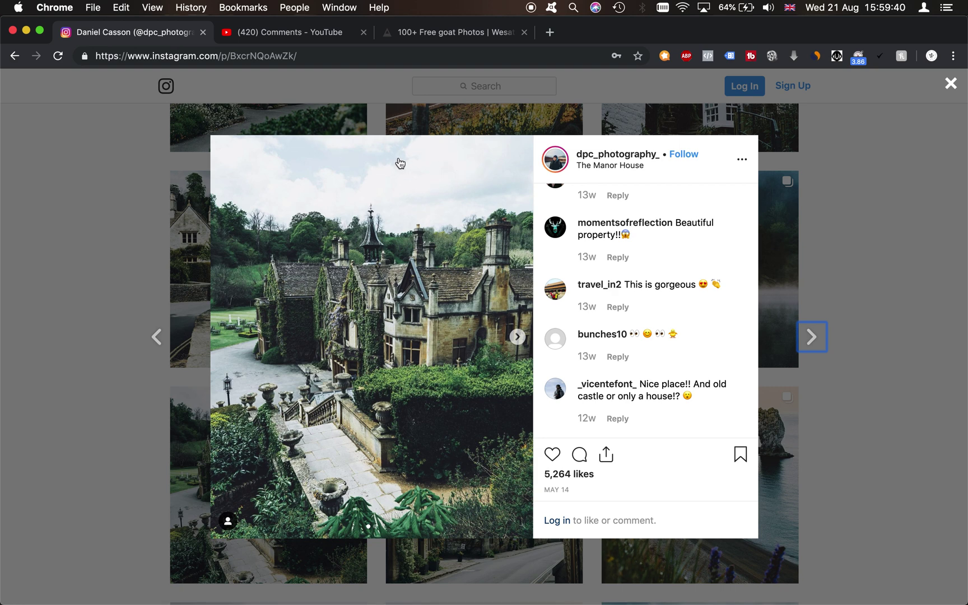
# Step: Set the Split Toning shadows to hue 233, saturation 10, comparing with the Instagram reference
pyautogui.press('super+Tab')
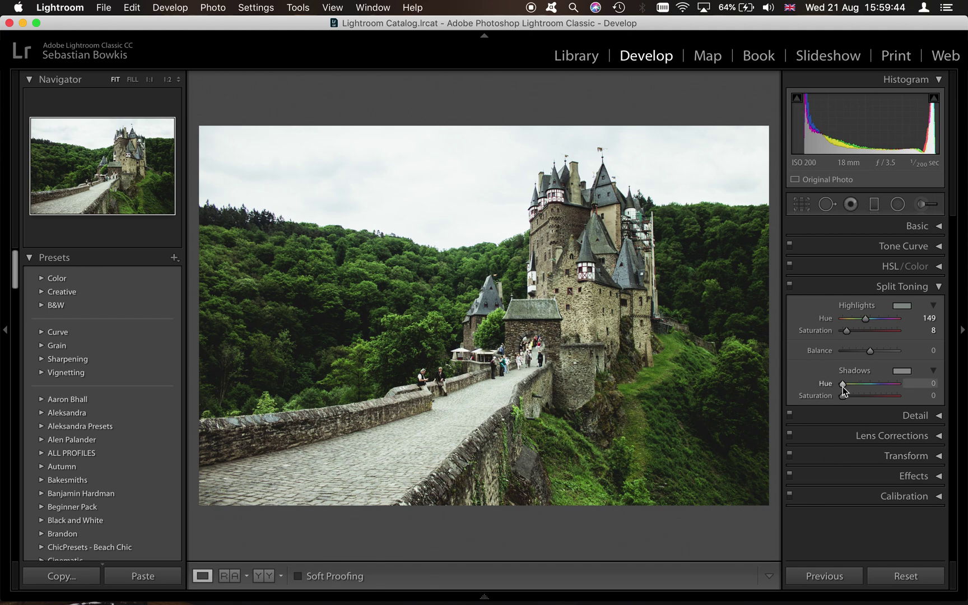
pyautogui.moveTo(843, 387)
pyautogui.keyDown('alt'); pyautogui.mouseDown()
pyautogui.moveTo(879, 387)
pyautogui.moveTo(847, 398)
pyautogui.mouseUp(); pyautogui.keyUp('alt')
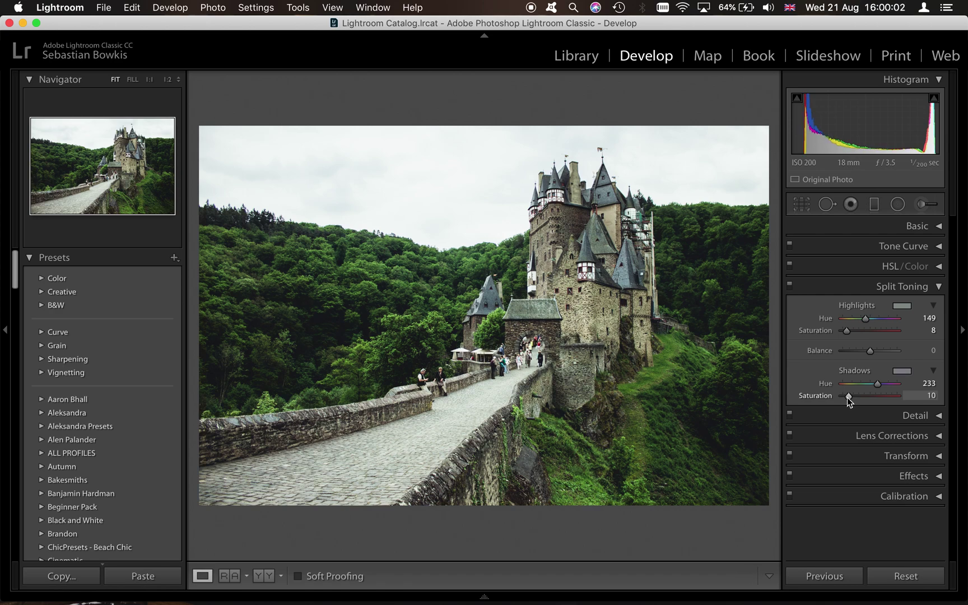
pyautogui.press('super+Tab')
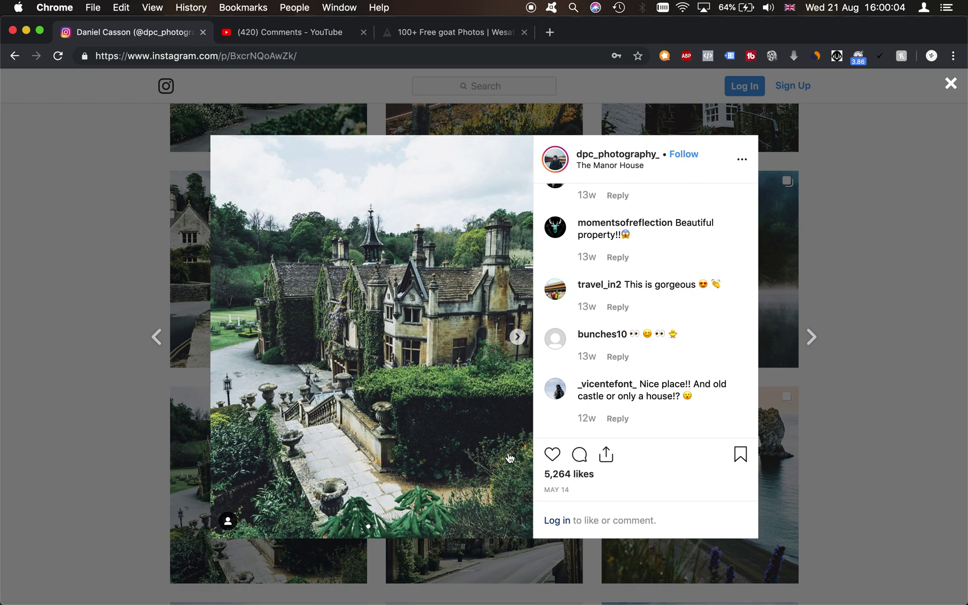
pyautogui.press('super+Tab')
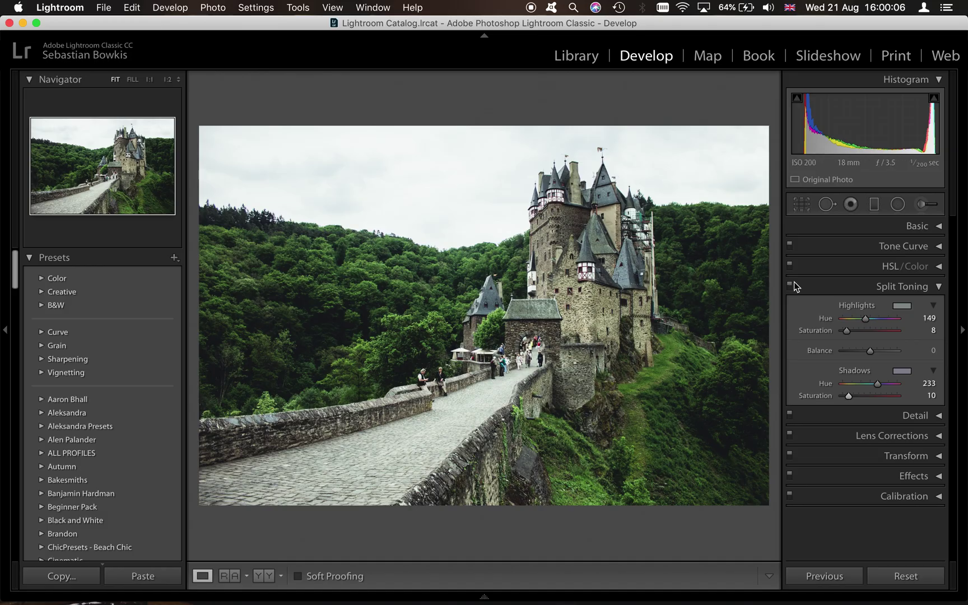
pyautogui.press('super+Tab')
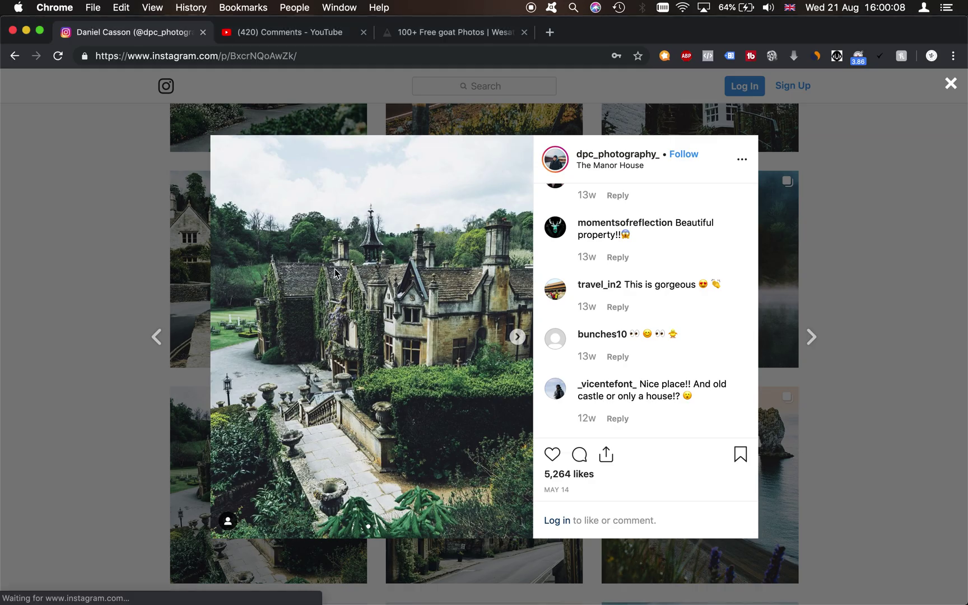
pyautogui.press('super+Tab')
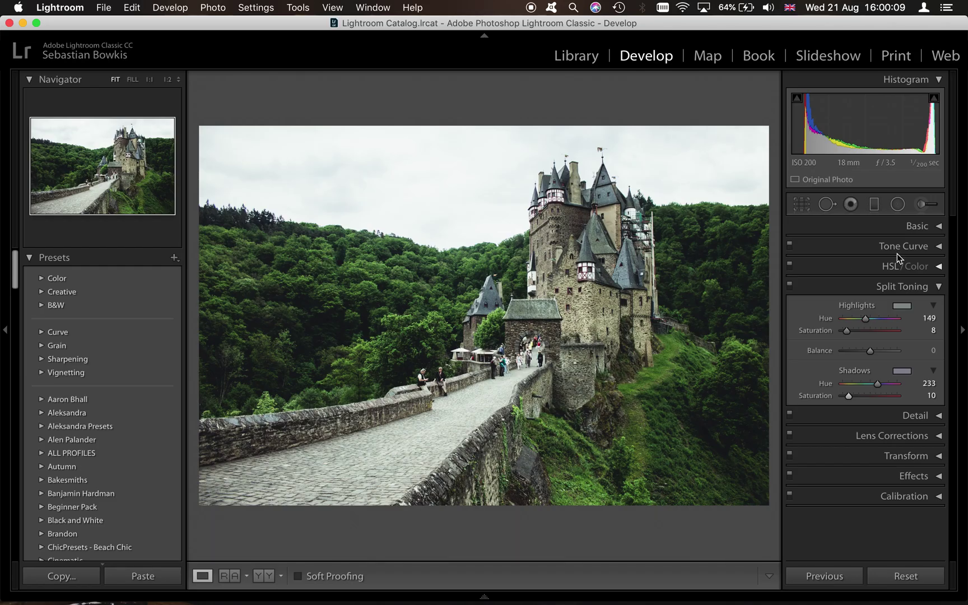
# Step: Collapse Split Toning and switch it off and on for a before/after comparison
pyautogui.click(908, 288)
pyautogui.click(790, 287)
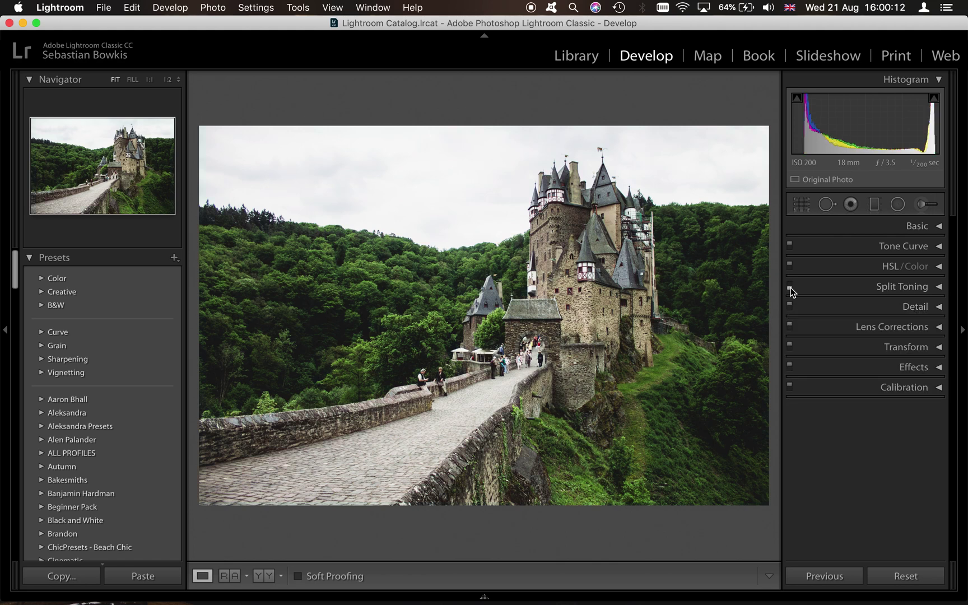
pyautogui.click(790, 287)
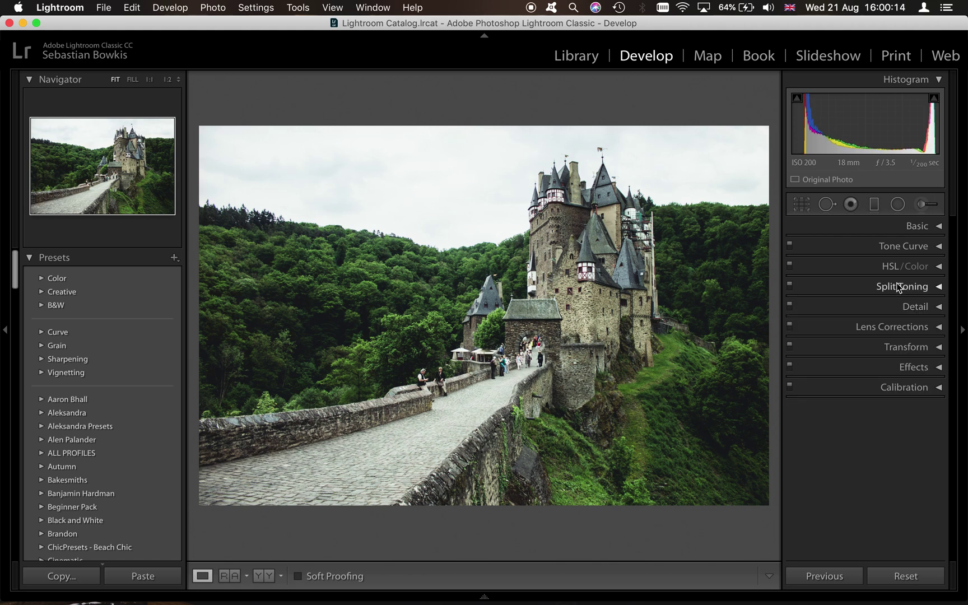
# Step: Set Calibration Green Primary to hue +35 and saturation +6, then expand HSL/Color
pyautogui.click(908, 392)
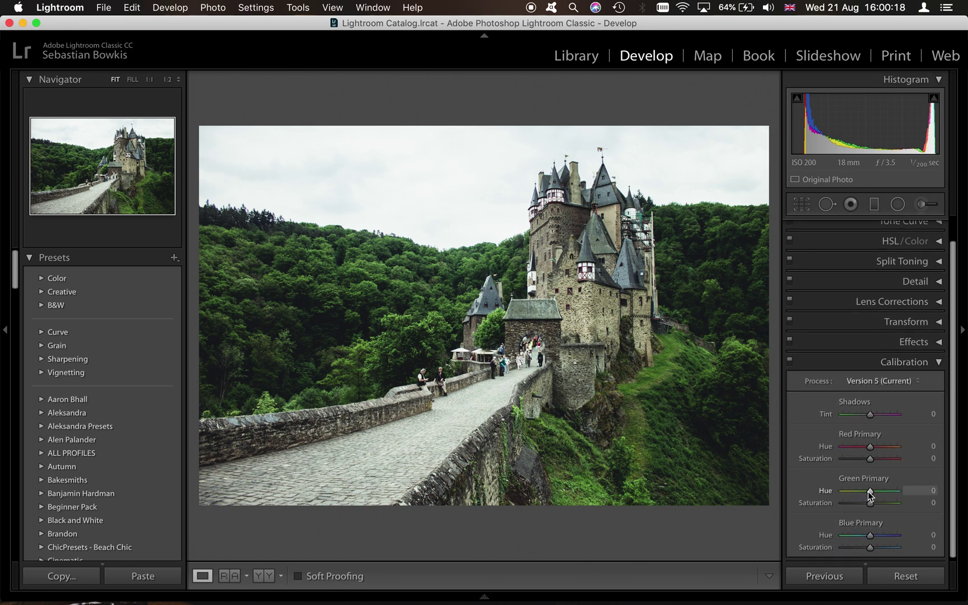
pyautogui.moveTo(868, 492); pyautogui.dragTo(883, 497)
pyautogui.moveTo(870, 503)
pyautogui.mouseDown()
pyautogui.moveTo(861, 504)
pyautogui.moveTo(873, 503)
pyautogui.mouseUp()
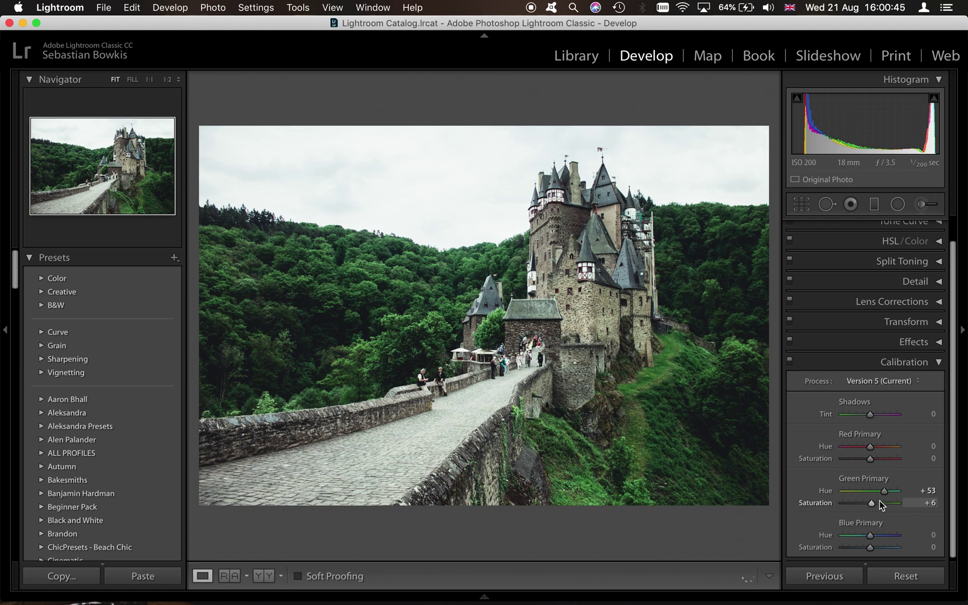
pyautogui.moveTo(884, 495); pyautogui.dragTo(879, 497)
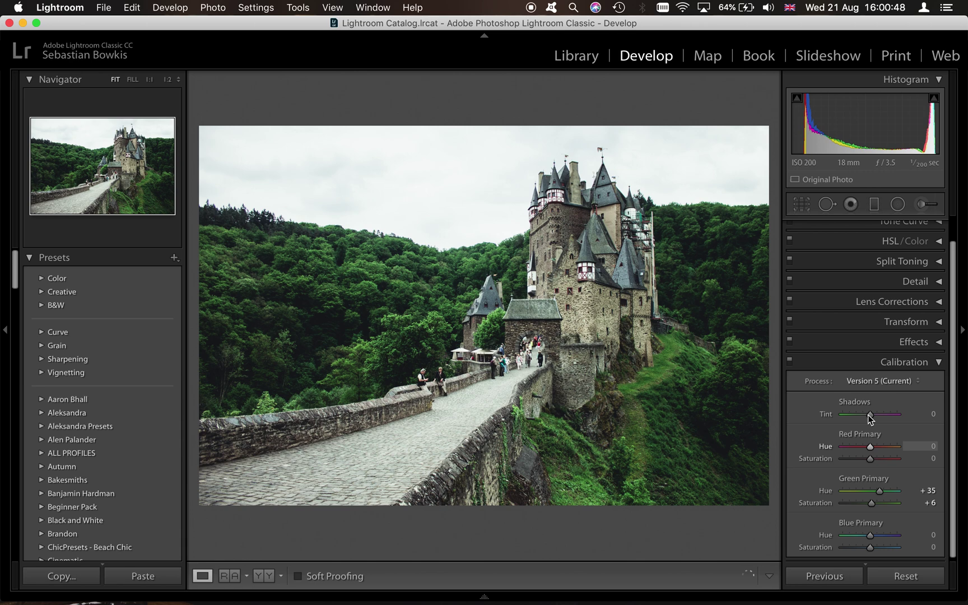
pyautogui.click(912, 362)
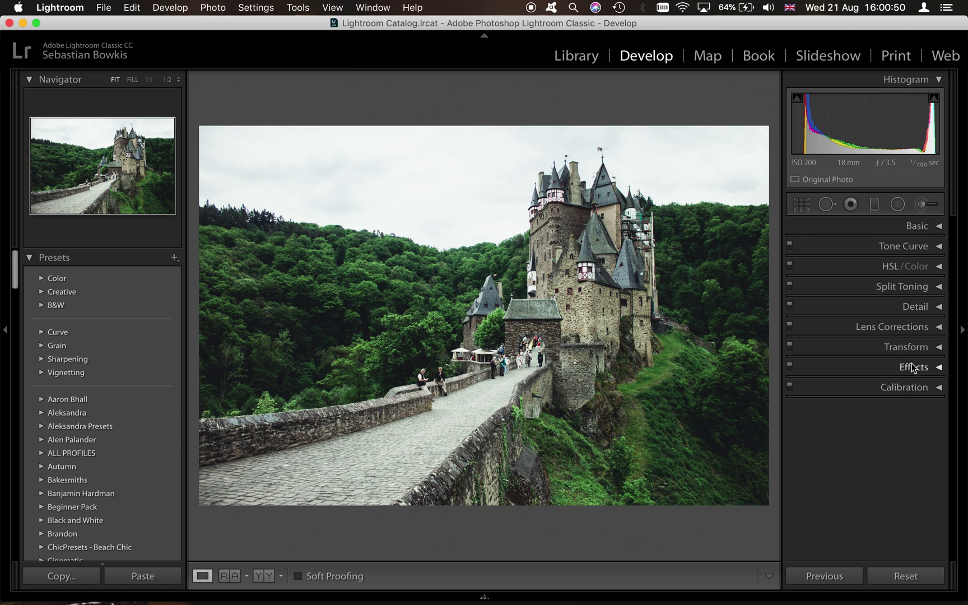
pyautogui.click(939, 269)
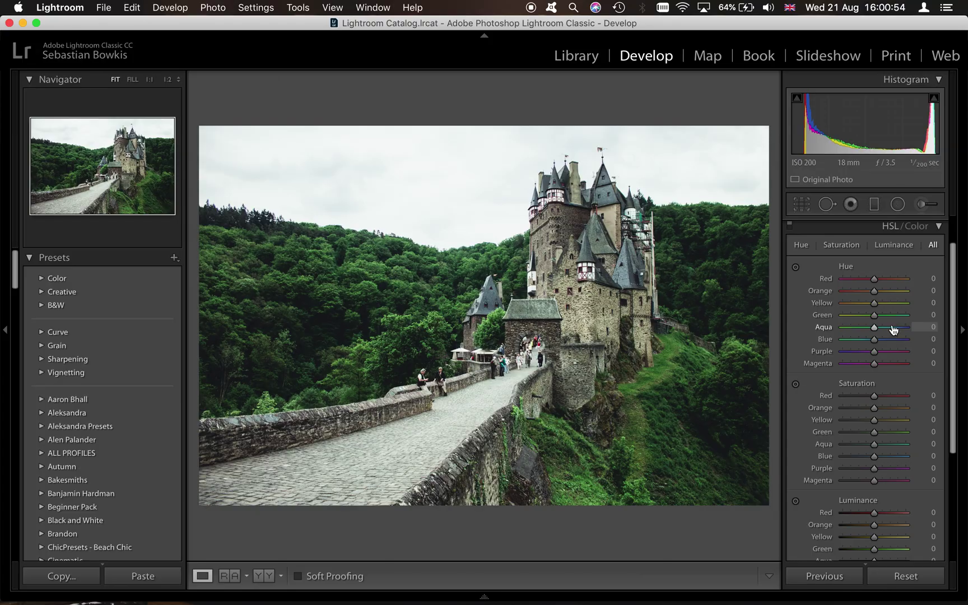
# Step: Scroll through the Instagram grid of moody green landscapes and cottages, then return to Lightroom
pyautogui.hotkey('ctrl', 'Left')
pyautogui.scroll(3, 613, 312)
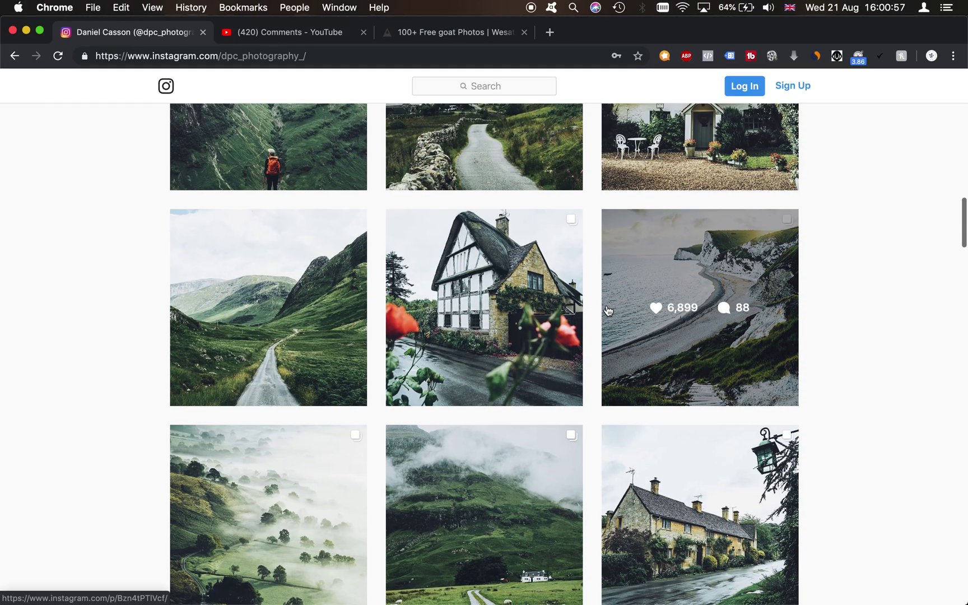
pyautogui.scroll(3, 564, 263)
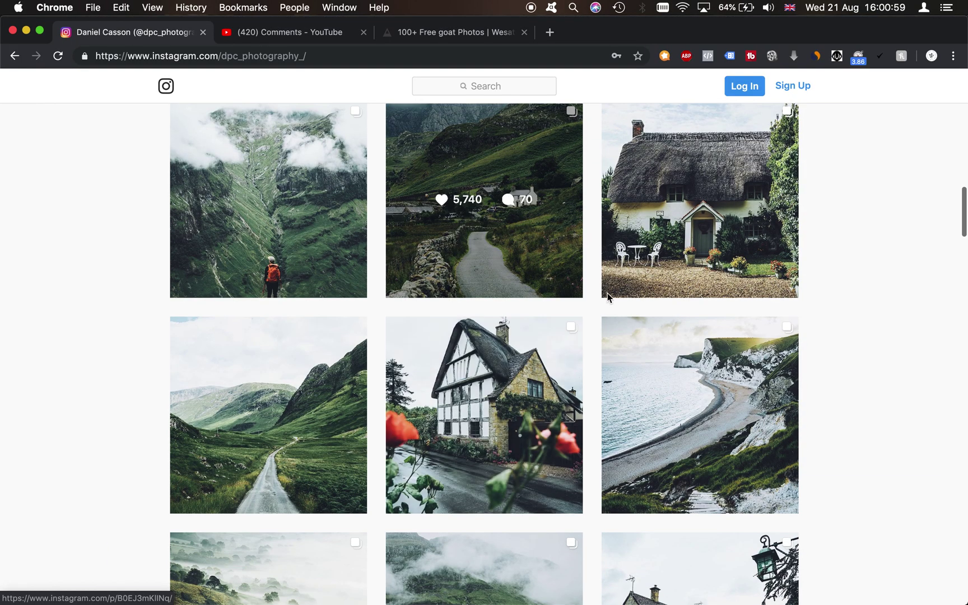
pyautogui.scroll(10, 517, 422)
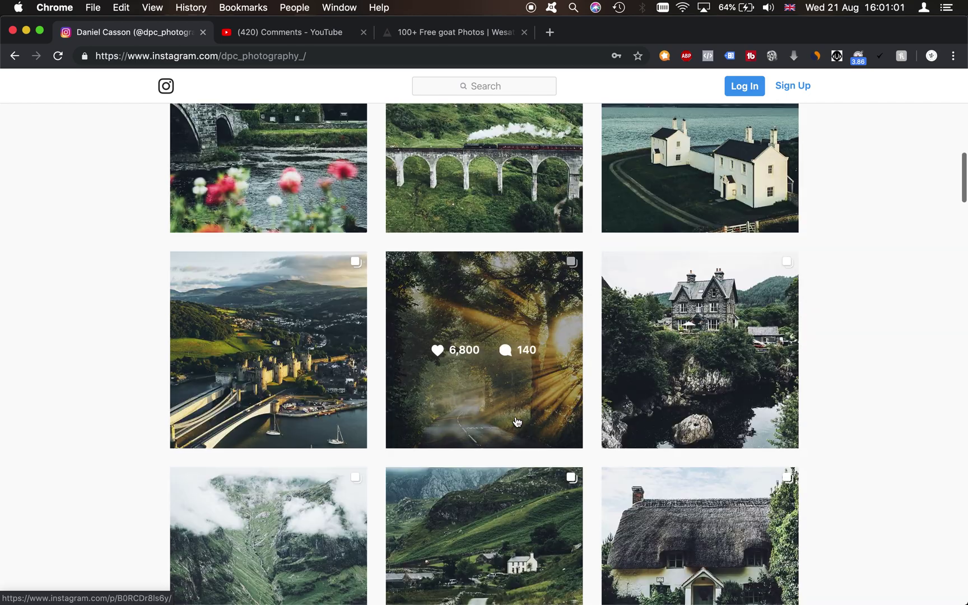
pyautogui.scroll(10, 516, 421)
pyautogui.scroll(10, 771, 426)
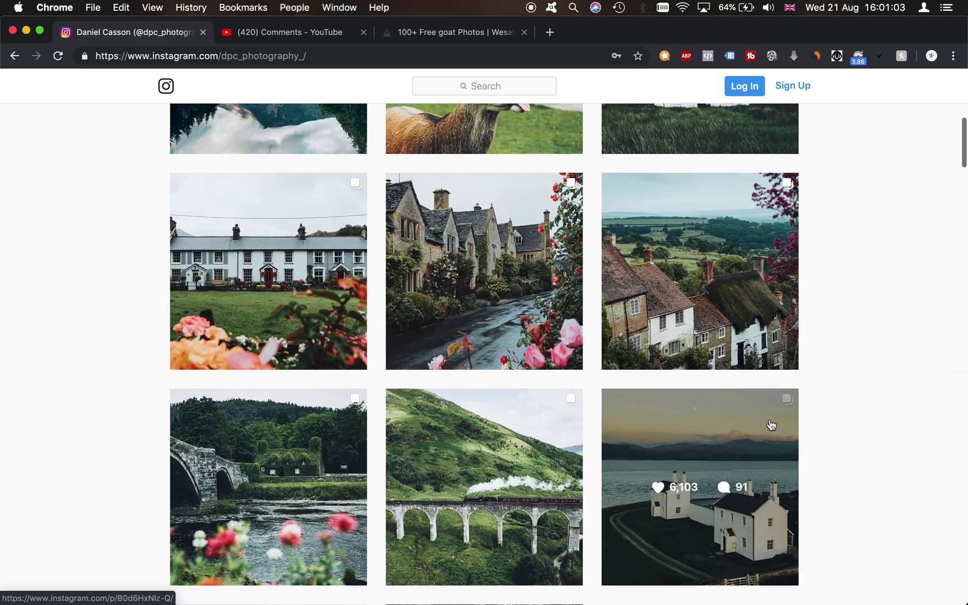
pyautogui.scroll(-13, 496, 410)
pyautogui.scroll(-20, 496, 409)
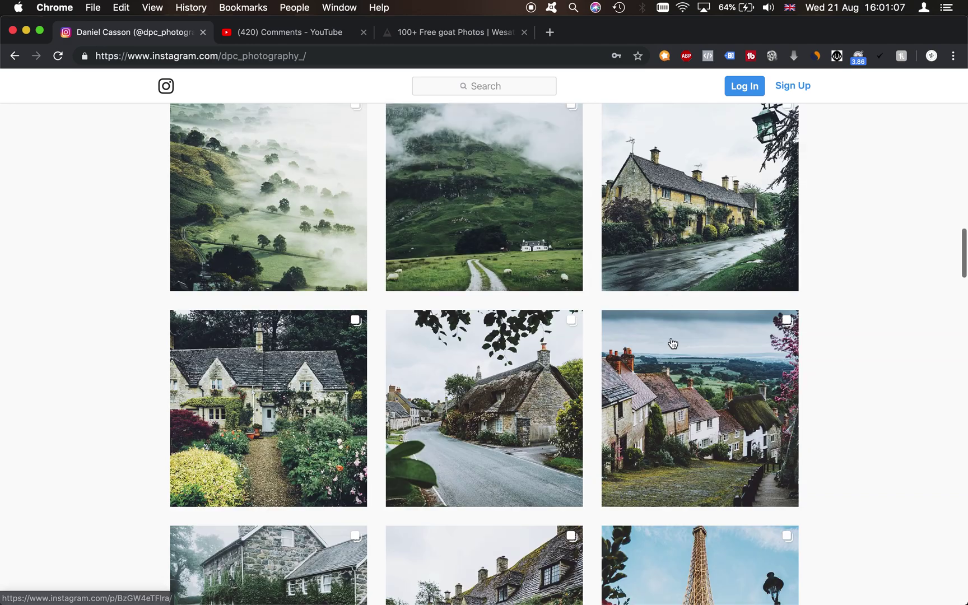
pyautogui.scroll(-3, 670, 343)
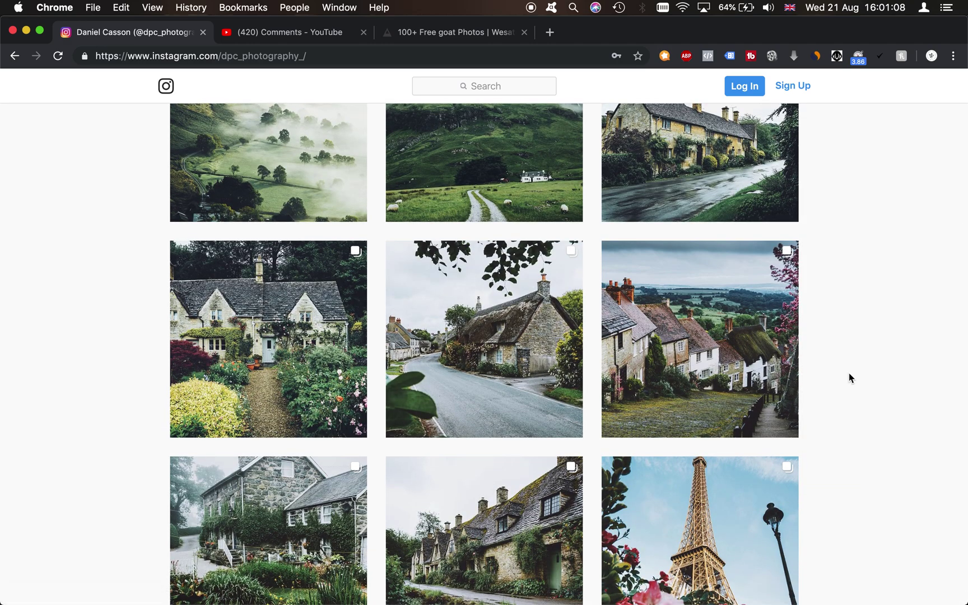
pyautogui.press('super+Tab')
pyautogui.press('super+Tab')
pyautogui.press('super+Tab')
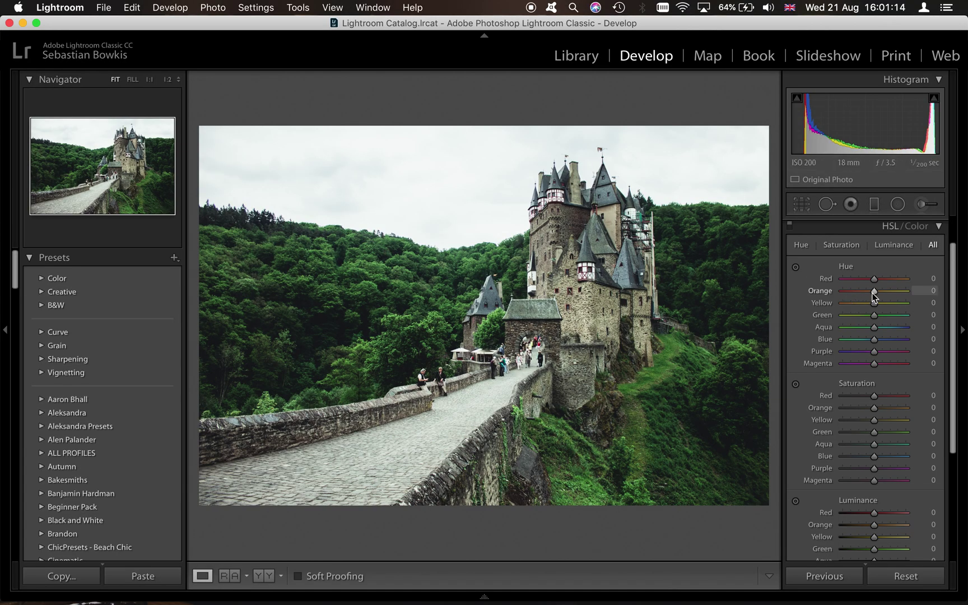
# Step: Shift the orange and yellow hues down to −38 and −23
pyautogui.moveTo(865, 293)
pyautogui.mouseDown()
pyautogui.moveTo(921, 298)
pyautogui.moveTo(843, 291)
pyautogui.moveTo(856, 295)
pyautogui.moveTo(871, 277)
pyautogui.moveTo(863, 283)
pyautogui.mouseUp()
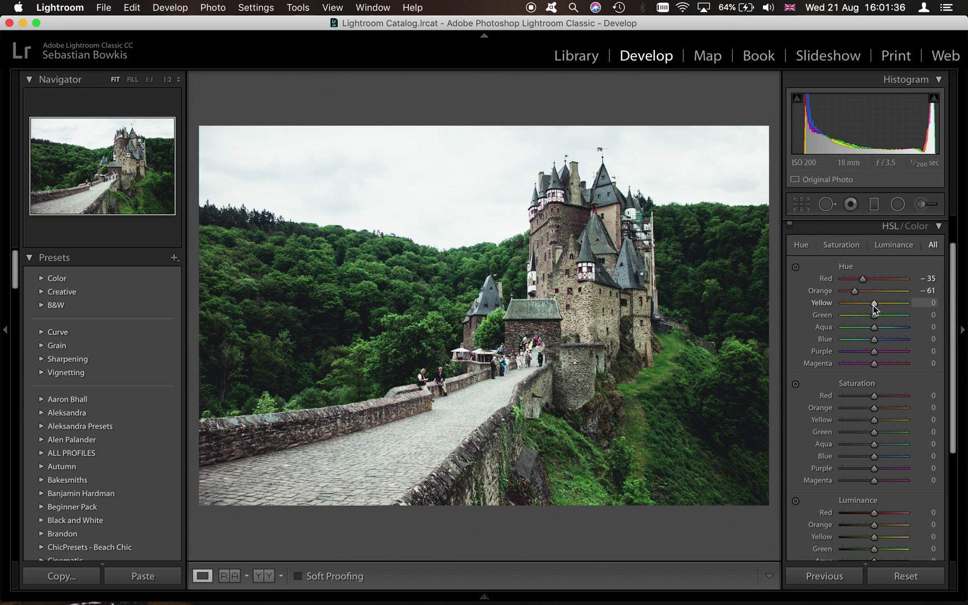
pyautogui.moveTo(875, 309); pyautogui.dragTo(938, 303)
pyautogui.moveTo(871, 298)
pyautogui.mouseDown()
pyautogui.moveTo(863, 315)
pyautogui.moveTo(866, 307)
pyautogui.mouseUp()
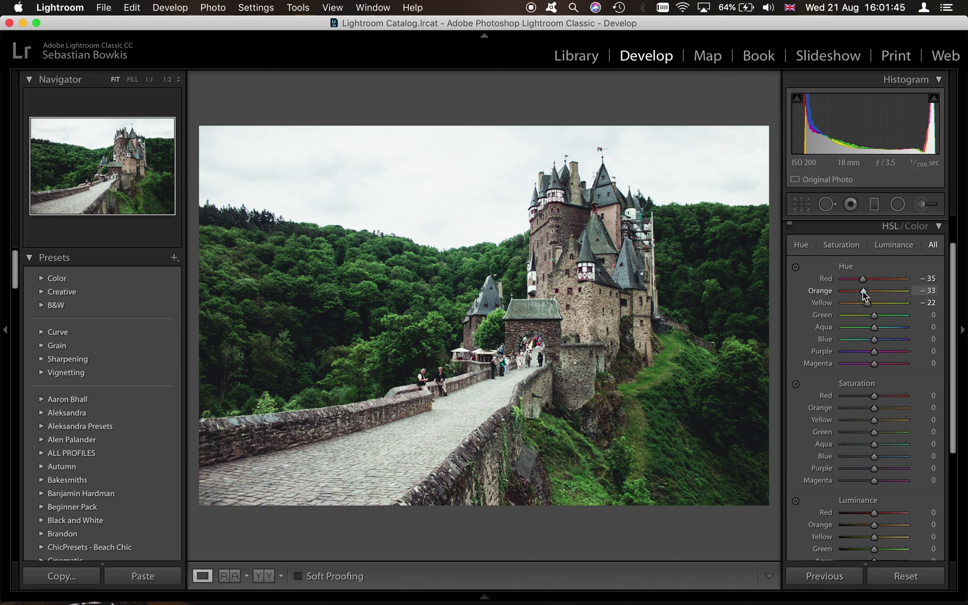
pyautogui.moveTo(863, 293); pyautogui.dragTo(867, 304)
# Step: Raise orange and yellow saturation to +67 and +38; set red hue −51, saturation +35
pyautogui.moveTo(883, 406)
pyautogui.mouseDown()
pyautogui.moveTo(890, 396)
pyautogui.moveTo(896, 408)
pyautogui.mouseUp()
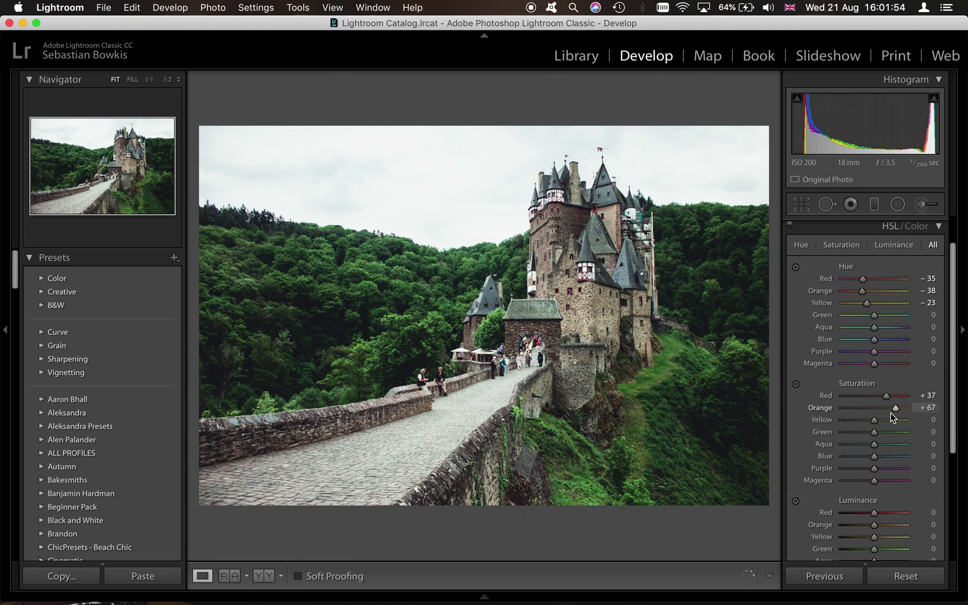
pyautogui.click(886, 420)
pyautogui.moveTo(862, 283); pyautogui.dragTo(862, 287)
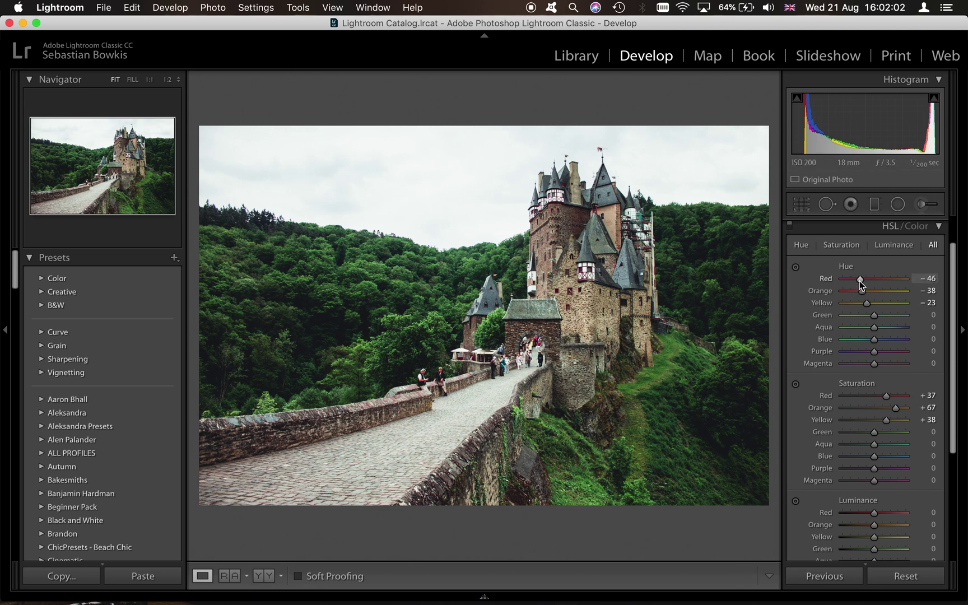
pyautogui.moveTo(860, 280); pyautogui.dragTo(857, 280)
pyautogui.moveTo(886, 397); pyautogui.dragTo(885, 398)
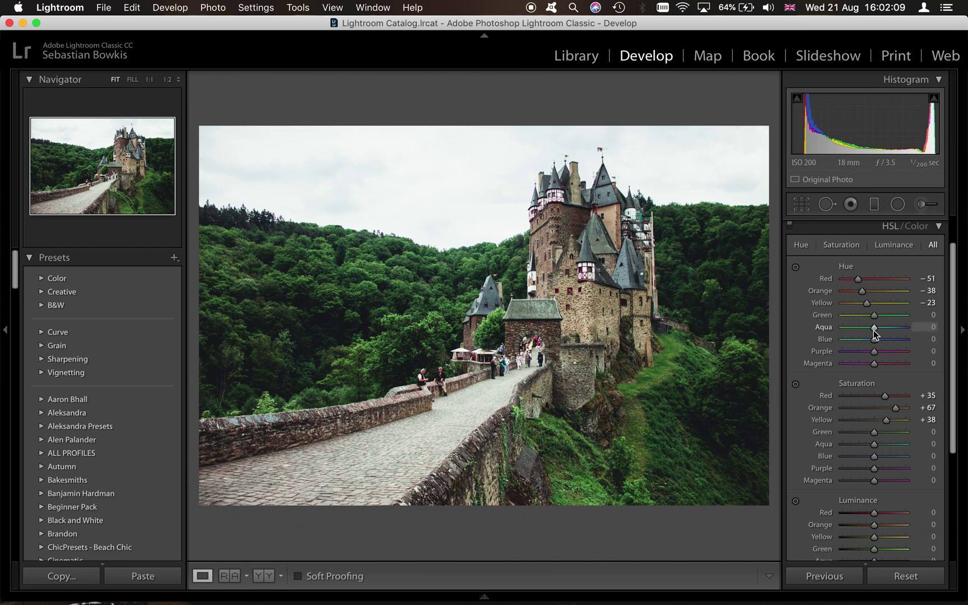
pyautogui.press('super+Tab')
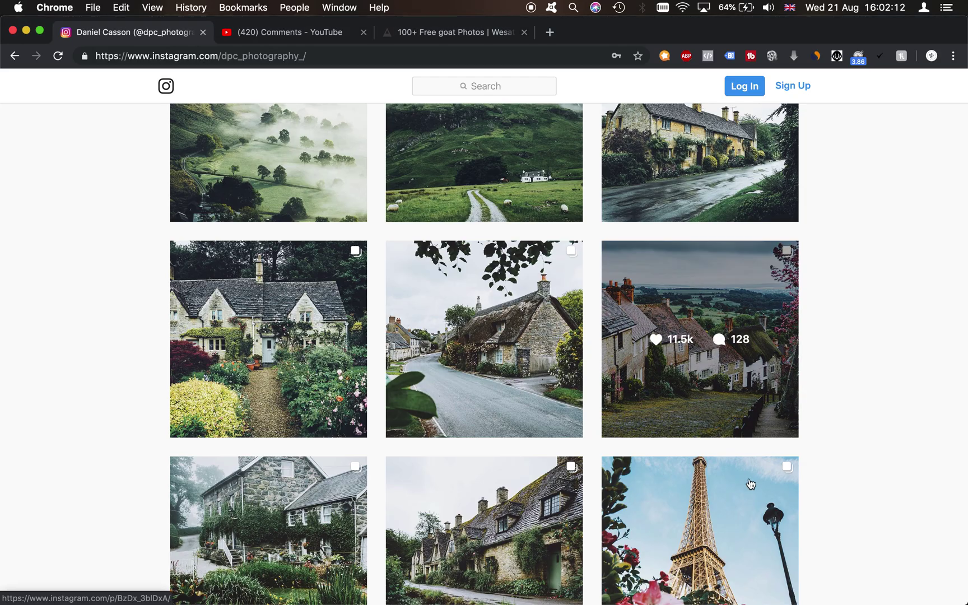
pyautogui.press('super+r')
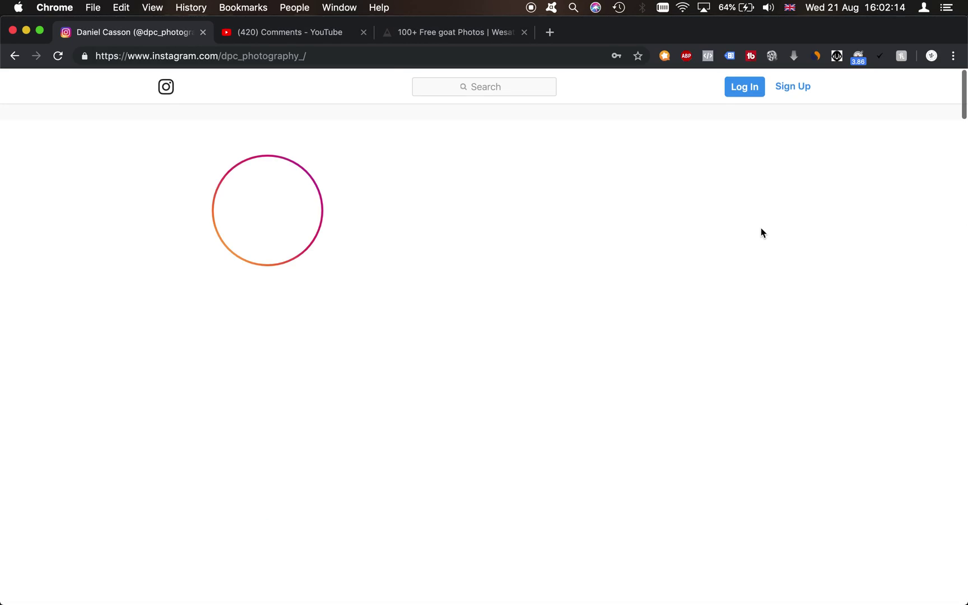
pyautogui.scroll(-8, 705, 352)
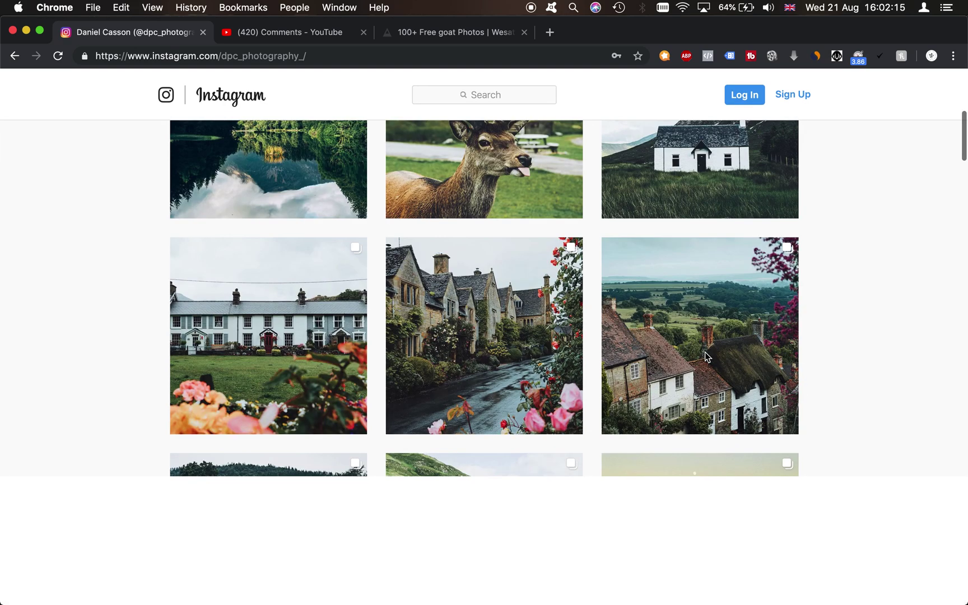
pyautogui.scroll(-5, 705, 356)
pyautogui.scroll(3, 706, 357)
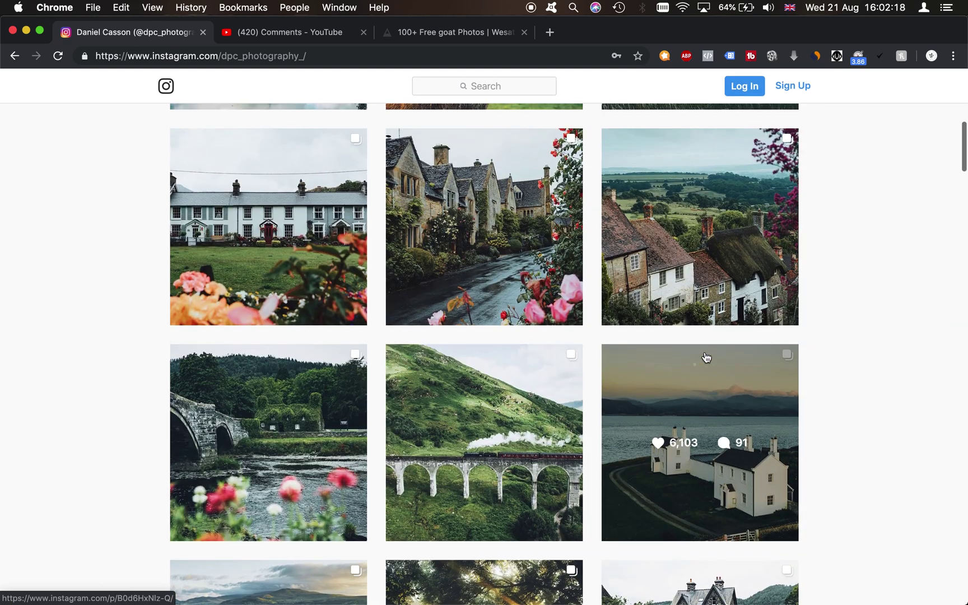
pyautogui.scroll(1, 707, 357)
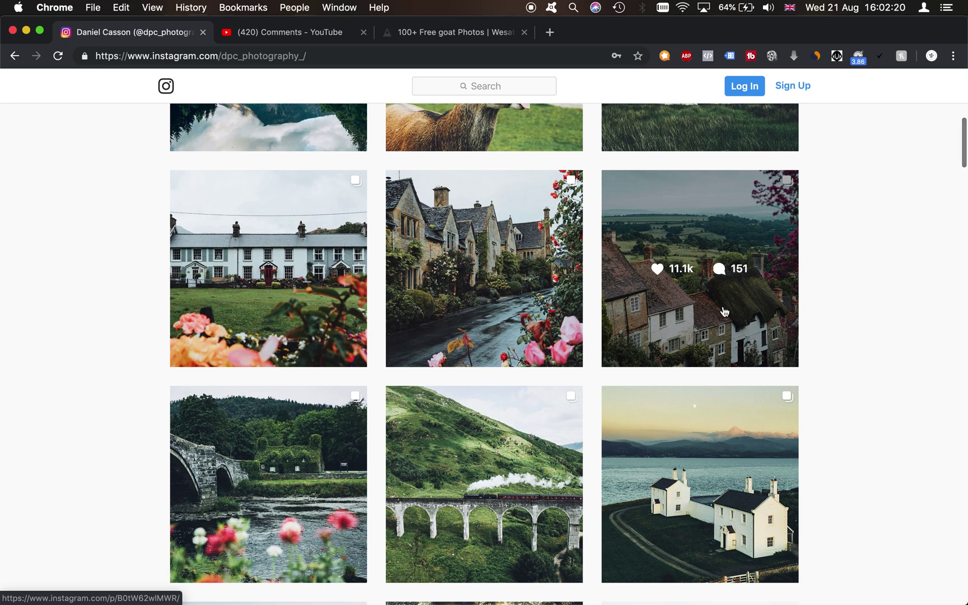
pyautogui.scroll(-3, 598, 396)
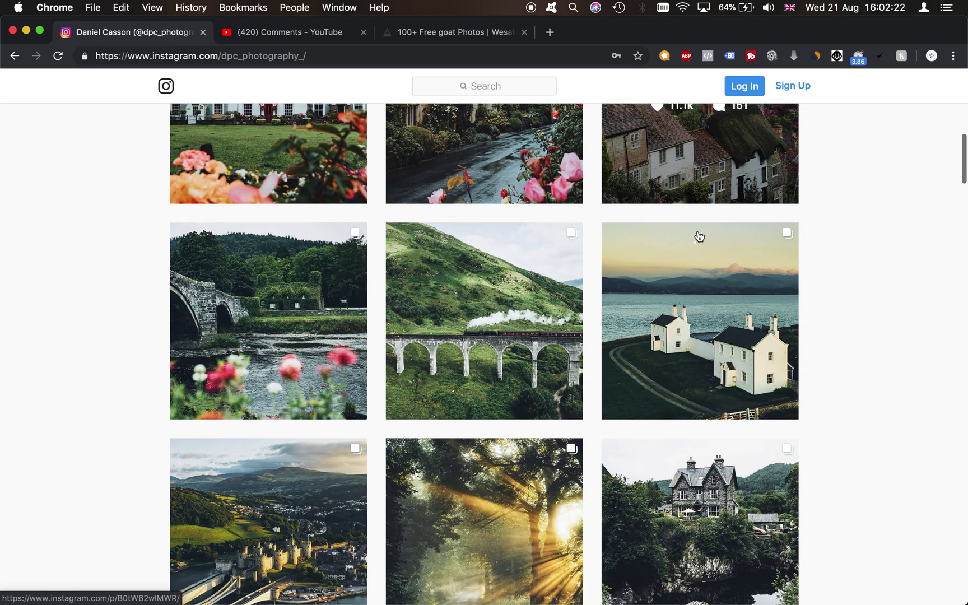
pyautogui.scroll(-2, 699, 236)
pyautogui.scroll(-1, 560, 392)
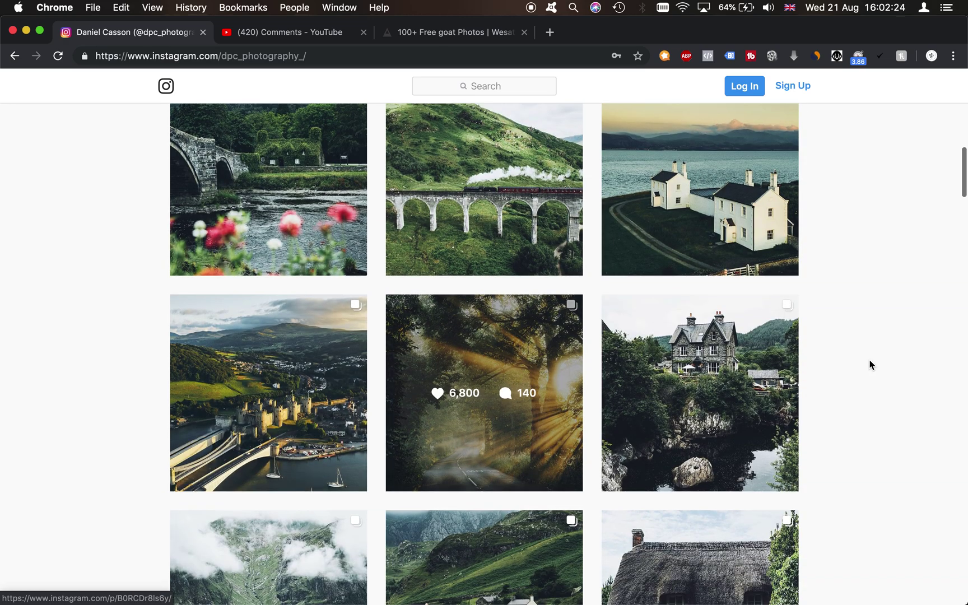
pyautogui.scroll(-3, 502, 448)
pyautogui.hotkey('ctrl', 'Right')
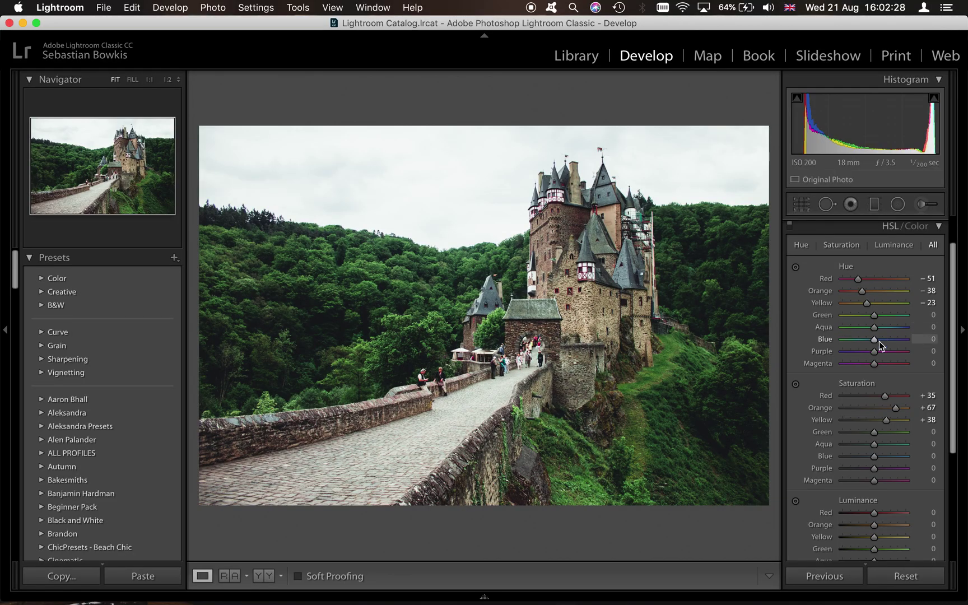
# Step: Shift aqua and blue hues to +32 and +49, with saturation +43 and +62
pyautogui.scroll(5, 879, 341)
pyautogui.moveTo(875, 327); pyautogui.dragTo(892, 343)
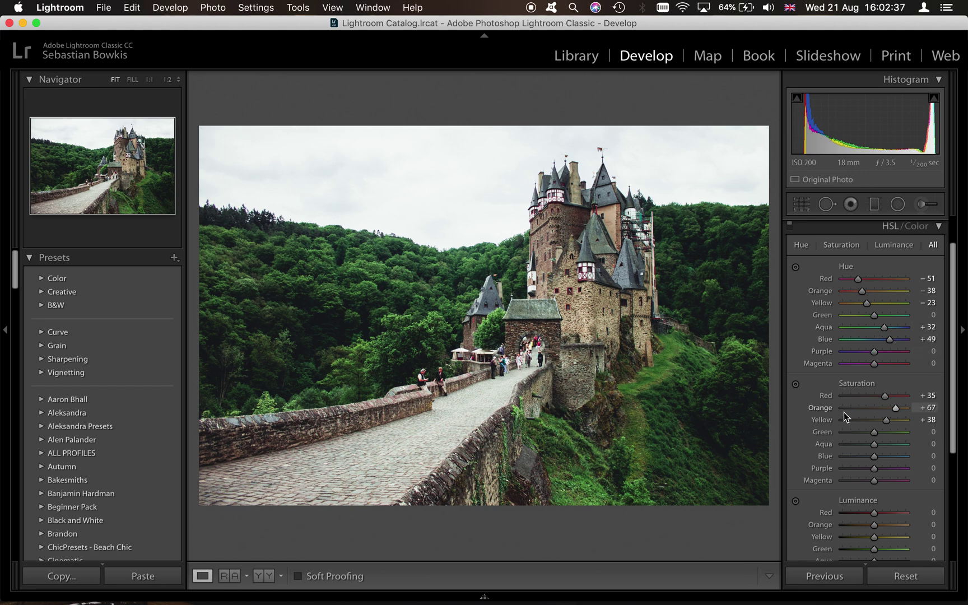
pyautogui.scroll(-1, 863, 377)
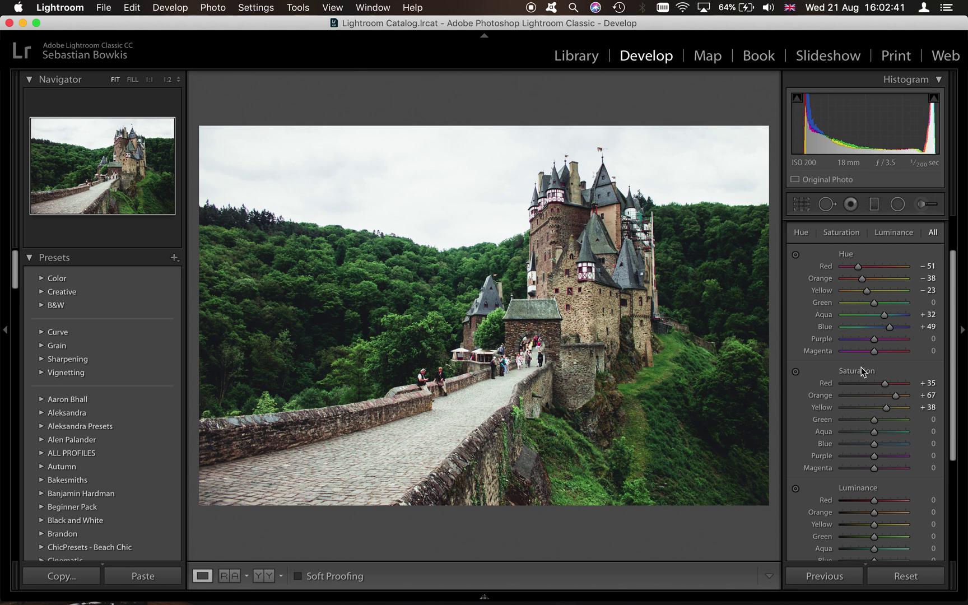
pyautogui.scroll(-1, 862, 368)
pyautogui.scroll(-1, 868, 316)
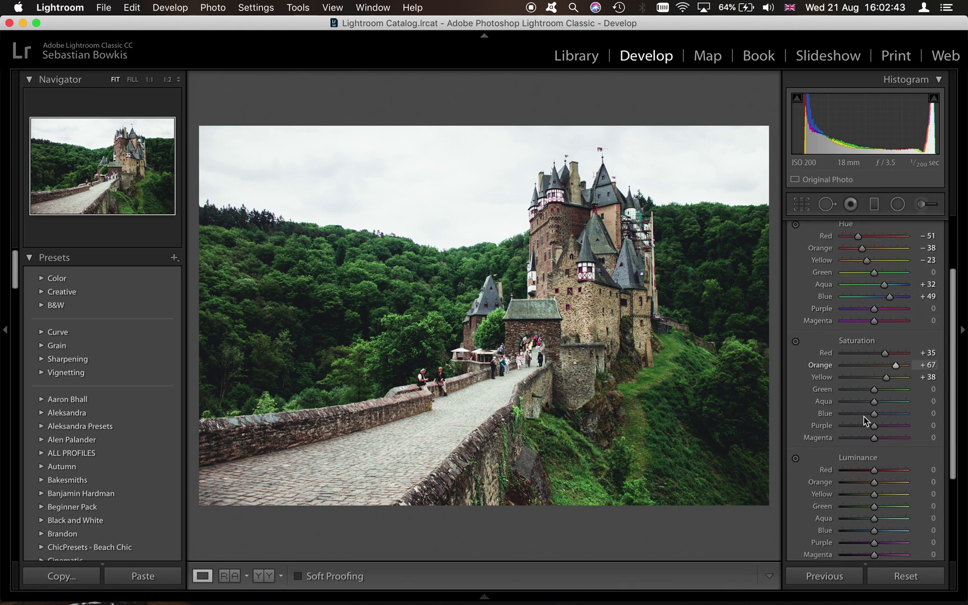
pyautogui.moveTo(882, 413); pyautogui.dragTo(885, 412)
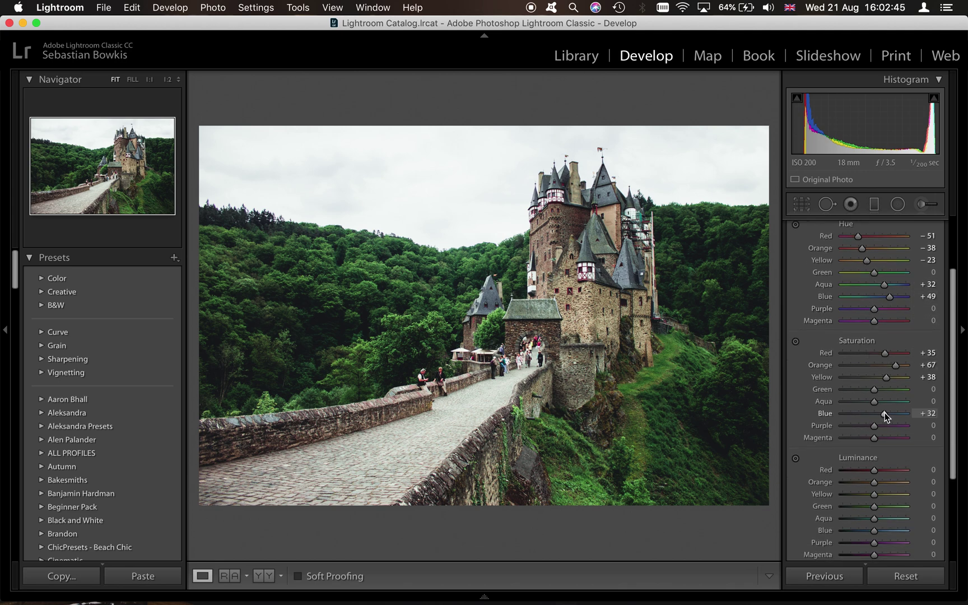
pyautogui.click(888, 402)
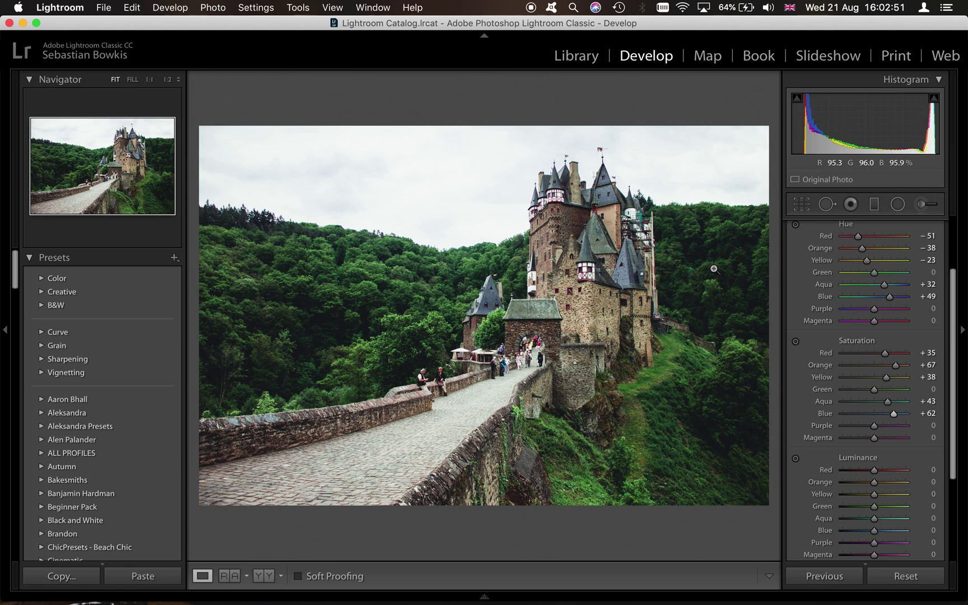
pyautogui.scroll(-1, 887, 406)
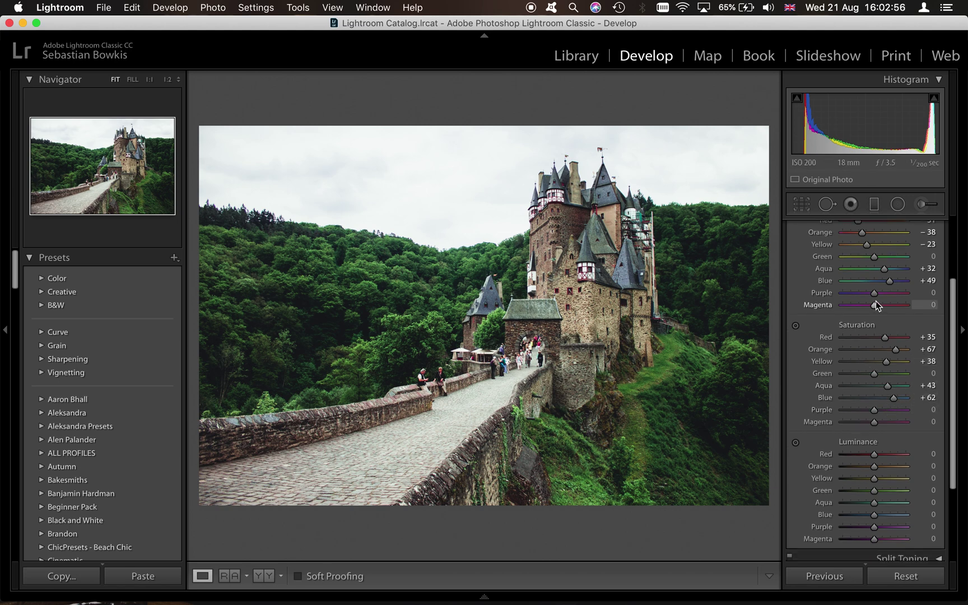
# Step: Swing the green hue to −100 and back, settling near +28 after checking the reference
pyautogui.scroll(1, 876, 300)
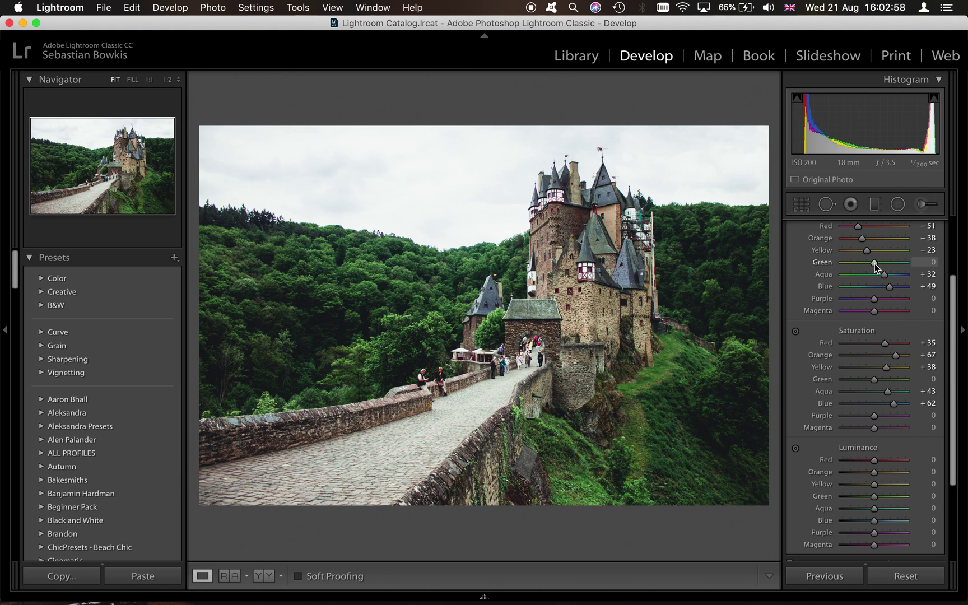
pyautogui.moveTo(875, 263); pyautogui.dragTo(934, 252)
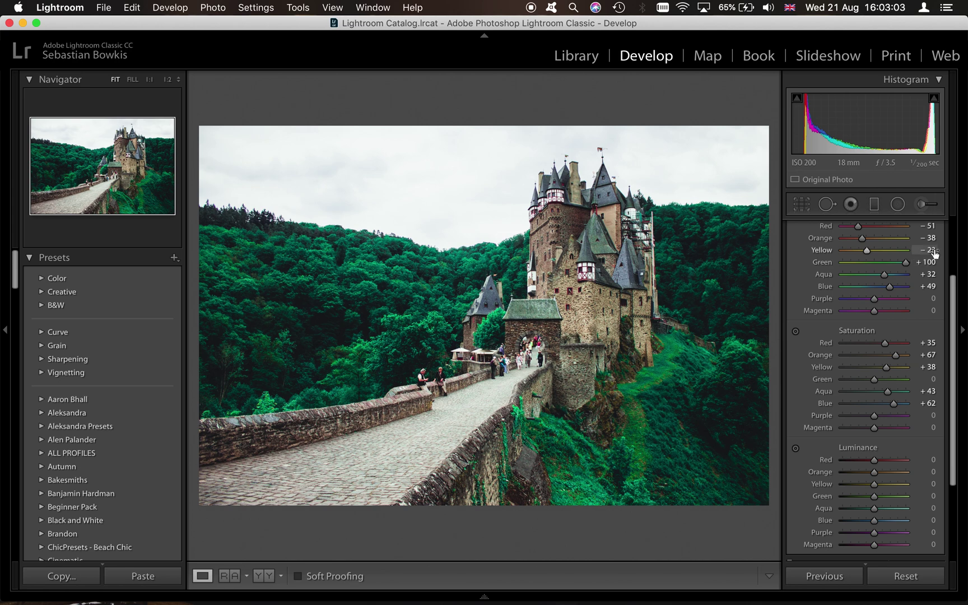
pyautogui.click(883, 263)
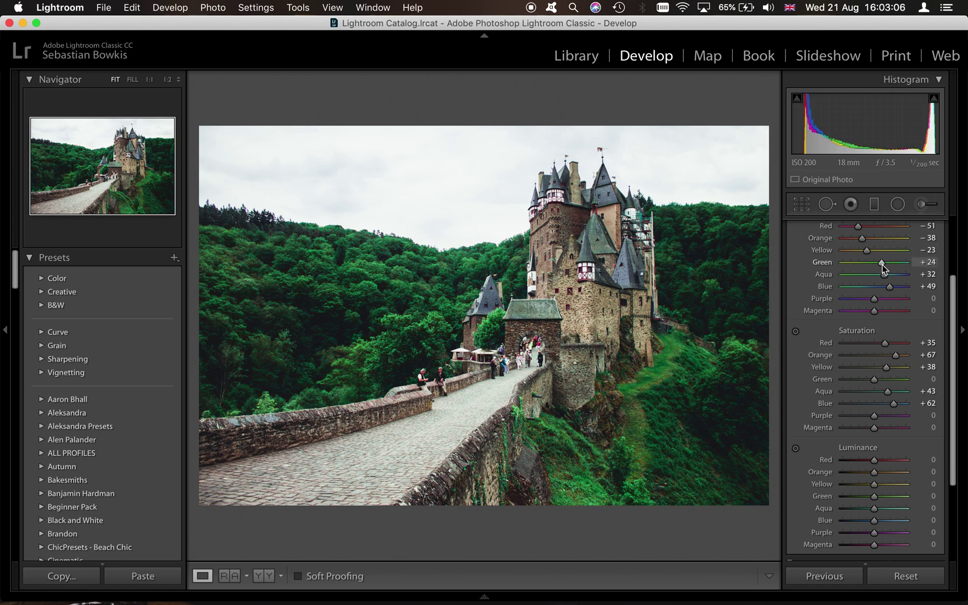
pyautogui.hotkey('ctrl', 'Left')
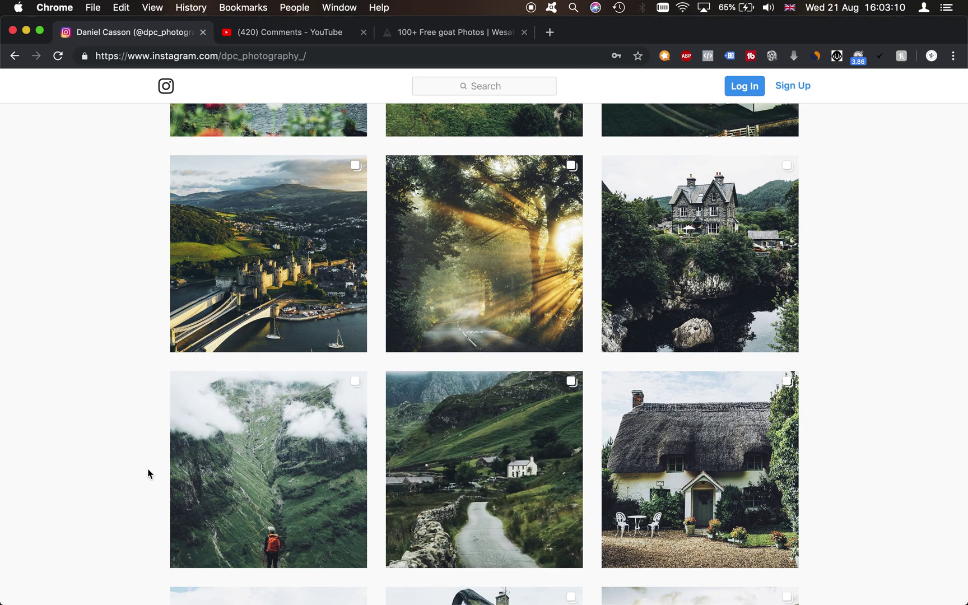
pyautogui.hotkey('ctrl', 'Right')
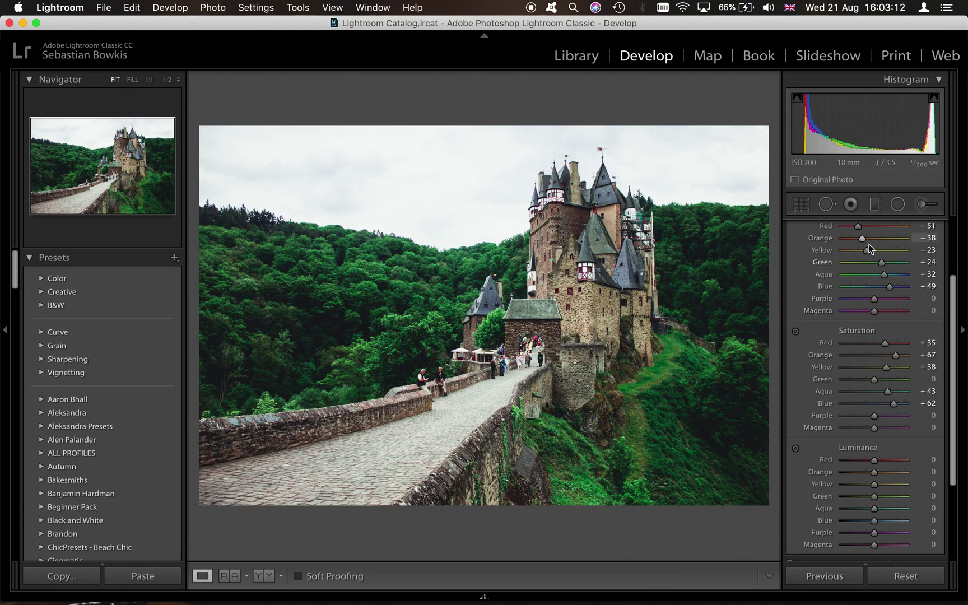
pyautogui.scroll(2, 881, 263)
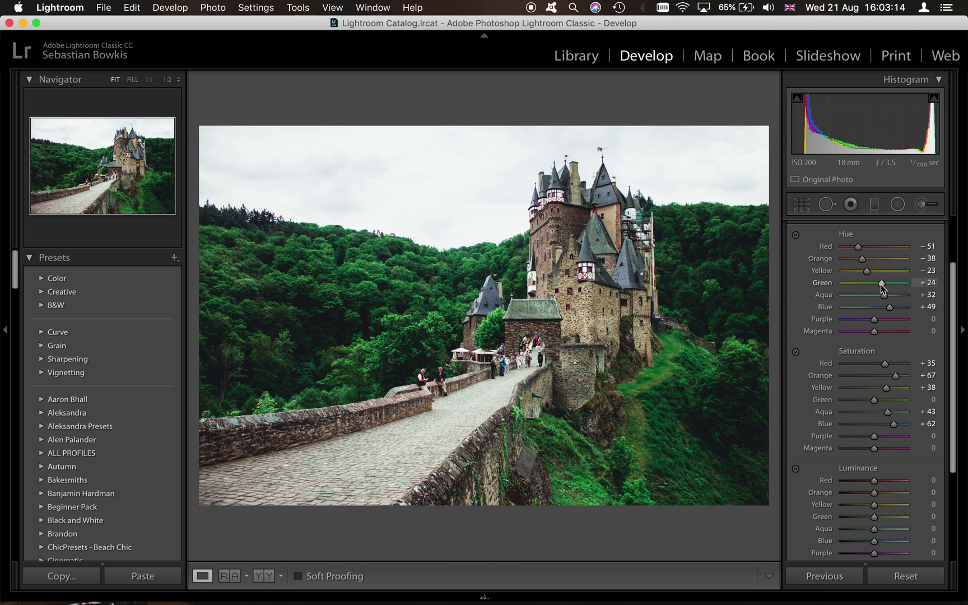
pyautogui.moveTo(880, 285); pyautogui.dragTo(884, 285)
# Step: Drop green saturation to −65 to mute the foliage, then glance at Instagram
pyautogui.scroll(-2, 881, 336)
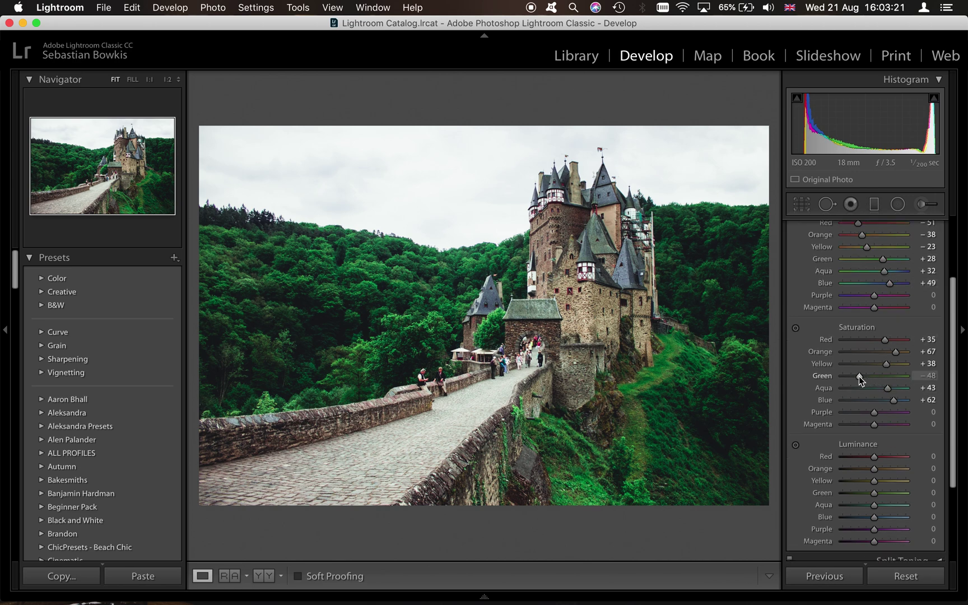
pyautogui.moveTo(859, 376); pyautogui.dragTo(854, 376)
pyautogui.hotkey('ctrl', 'Left')
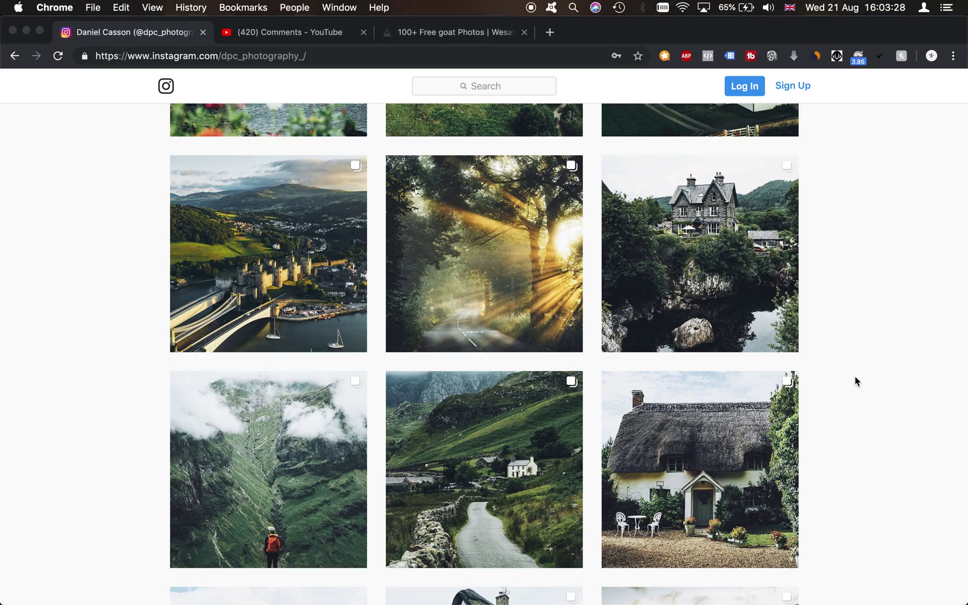
# Step: Set luminance to red +24, orange +24, yellow +26 and green +6
pyautogui.hotkey('ctrl', 'Right')
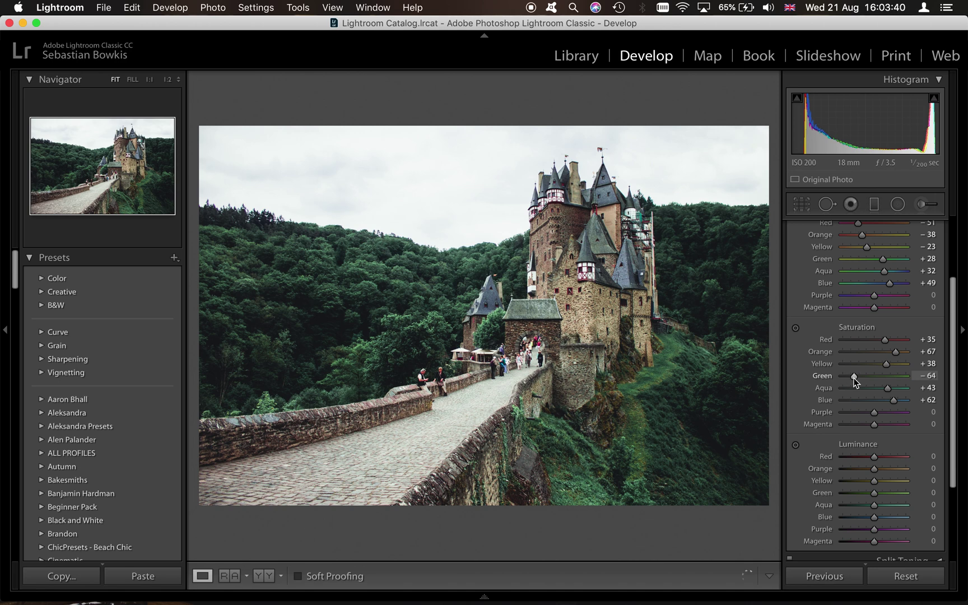
pyautogui.scroll(-2, 854, 381)
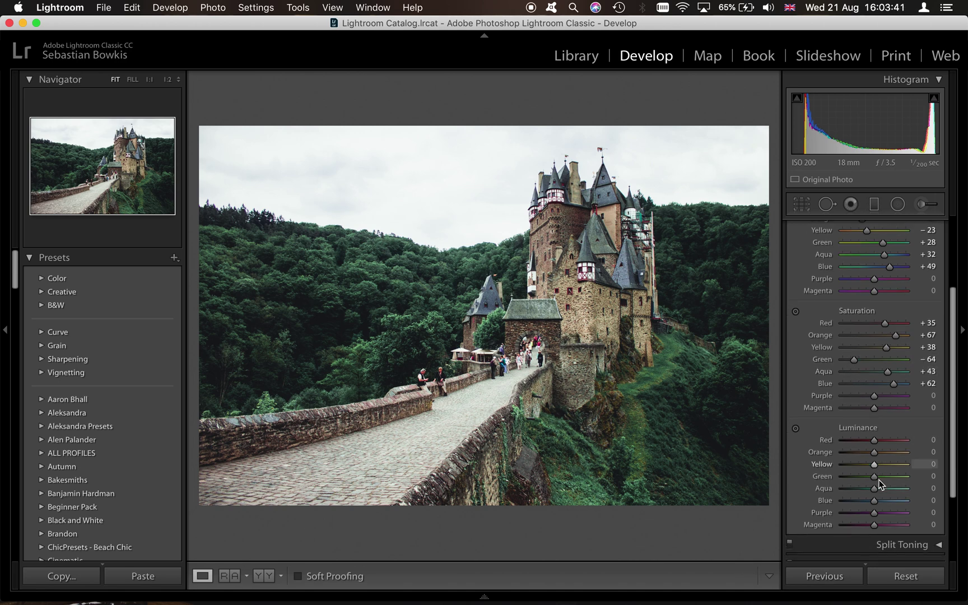
pyautogui.click(891, 477)
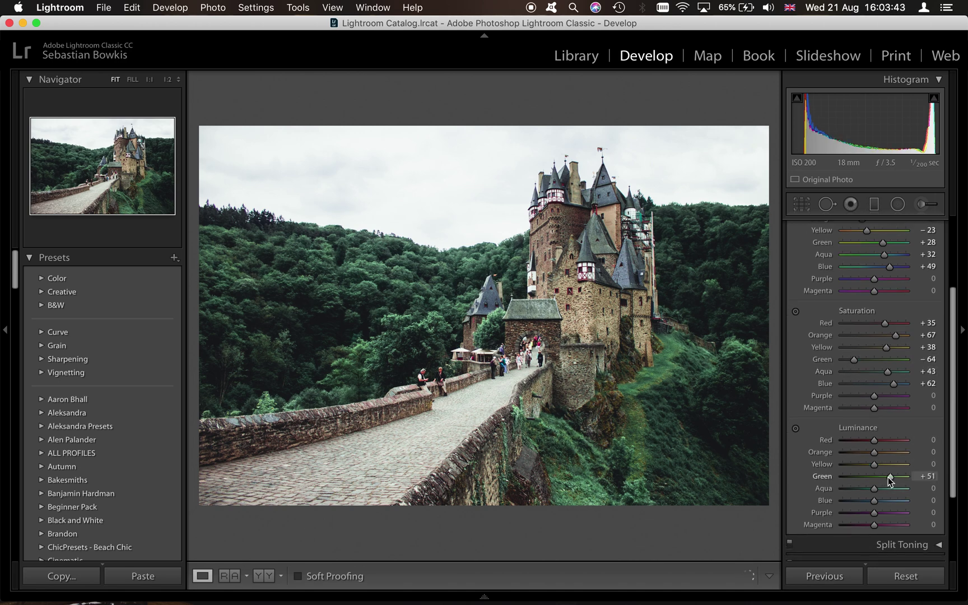
pyautogui.moveTo(889, 476); pyautogui.dragTo(883, 475)
pyautogui.click(883, 464)
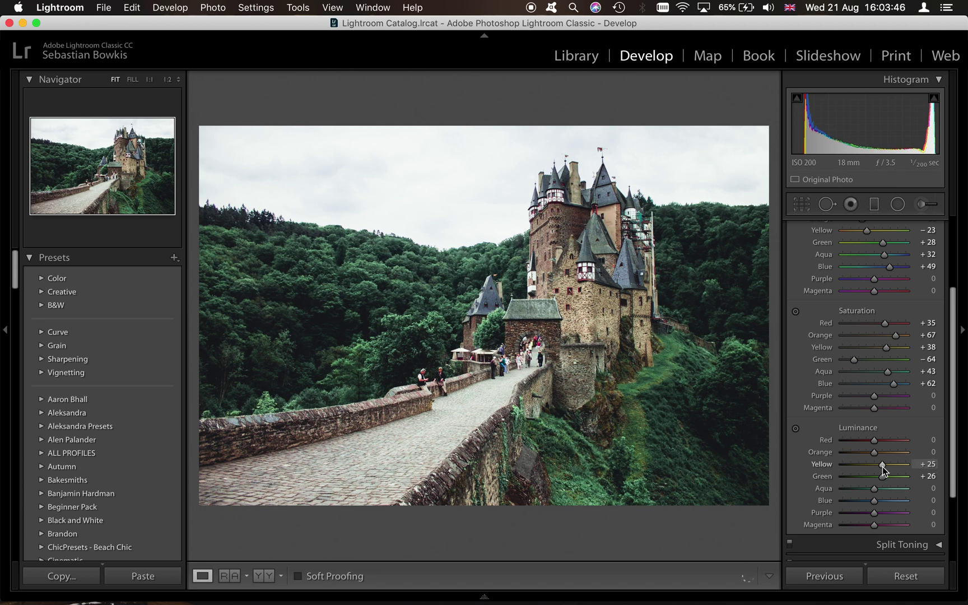
pyautogui.click(883, 453)
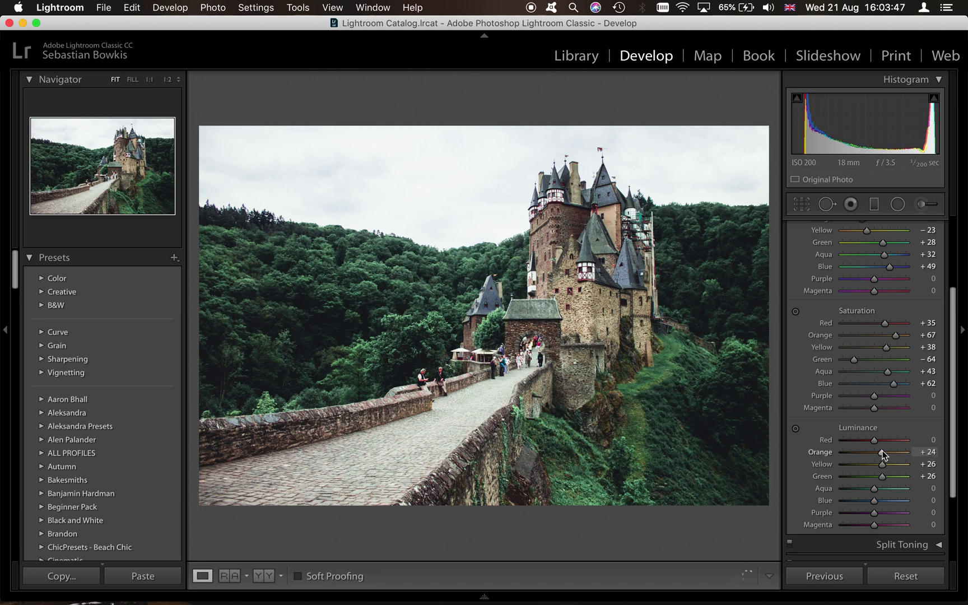
pyautogui.click(882, 440)
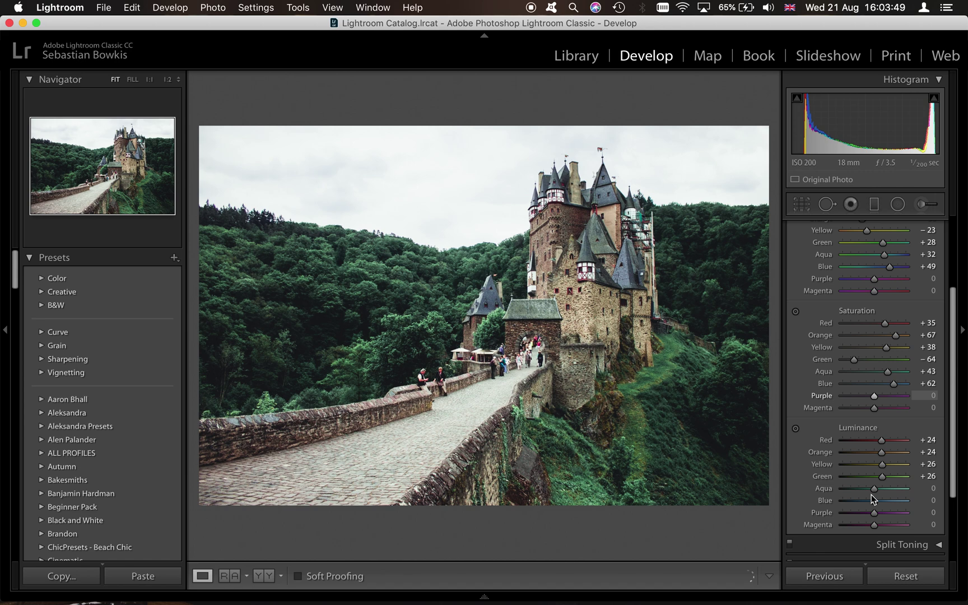
pyautogui.click(876, 476)
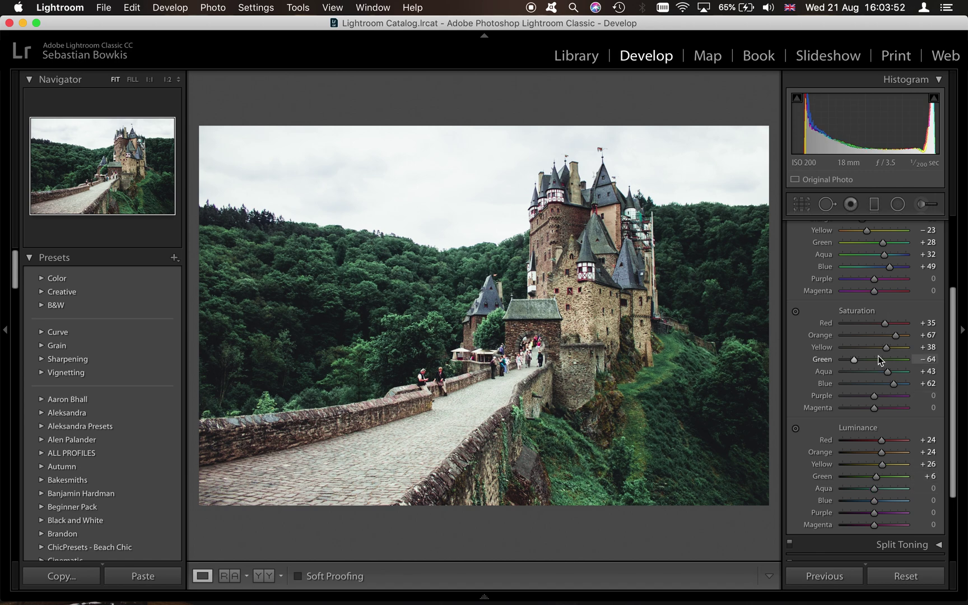
# Step: Ease the green hue back to +15 and compare with the Instagram reference
pyautogui.moveTo(888, 248); pyautogui.dragTo(883, 246)
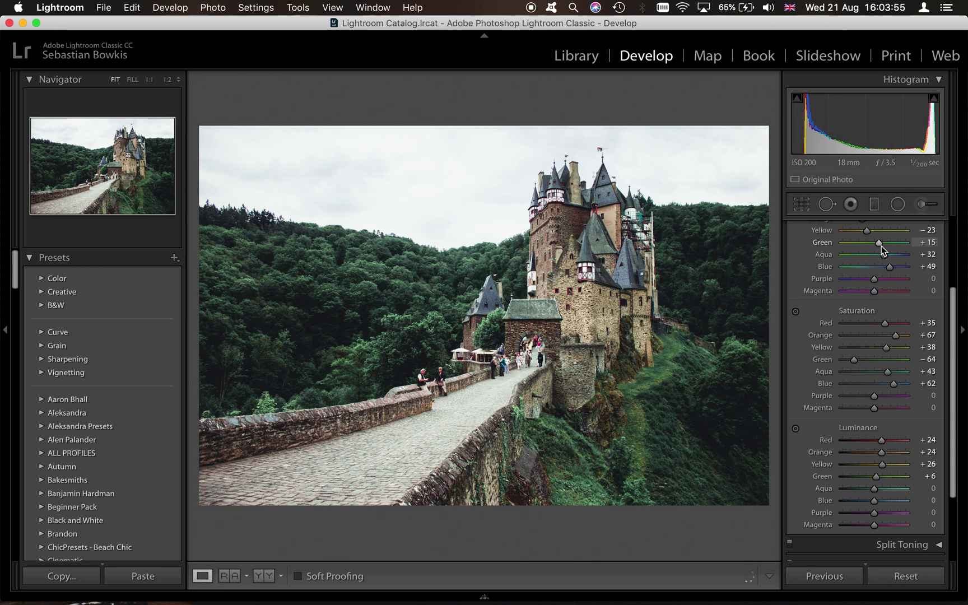
pyautogui.hotkey('ctrl', 'Left')
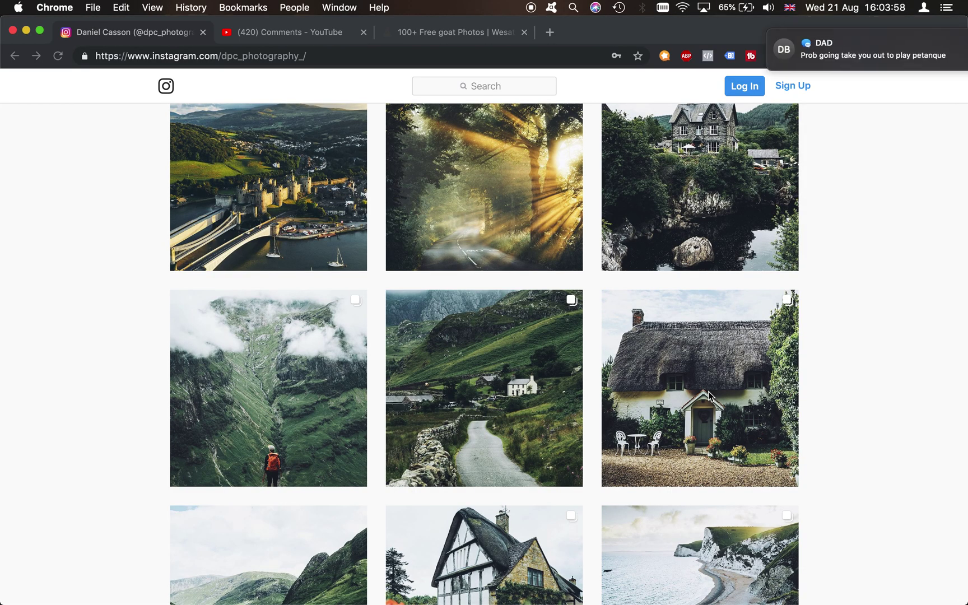
pyautogui.hotkey('ctrl', 'Right')
pyautogui.hscroll(3, 863, 45)
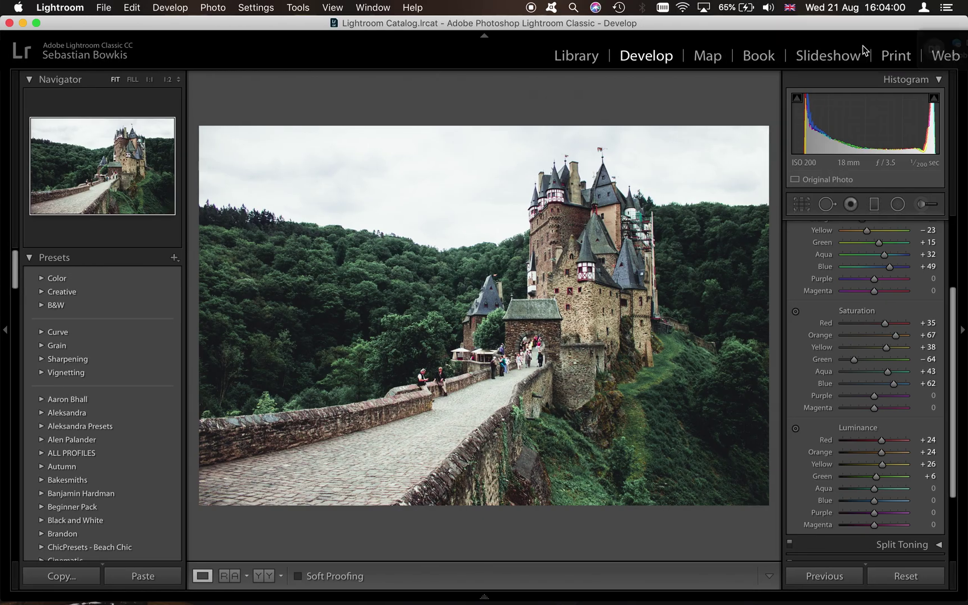
pyautogui.scroll(-3, 879, 361)
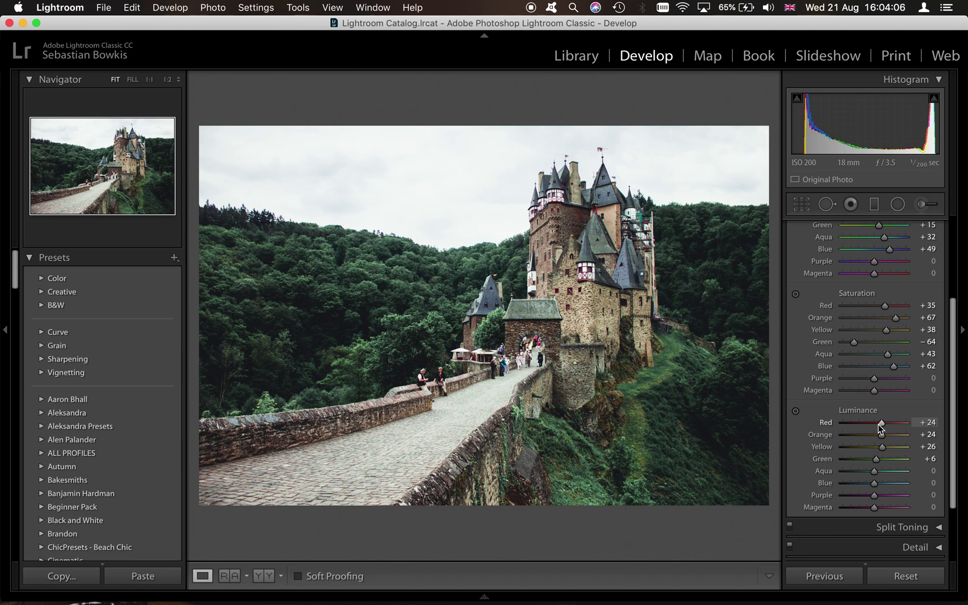
pyautogui.press('cmd+Tab')
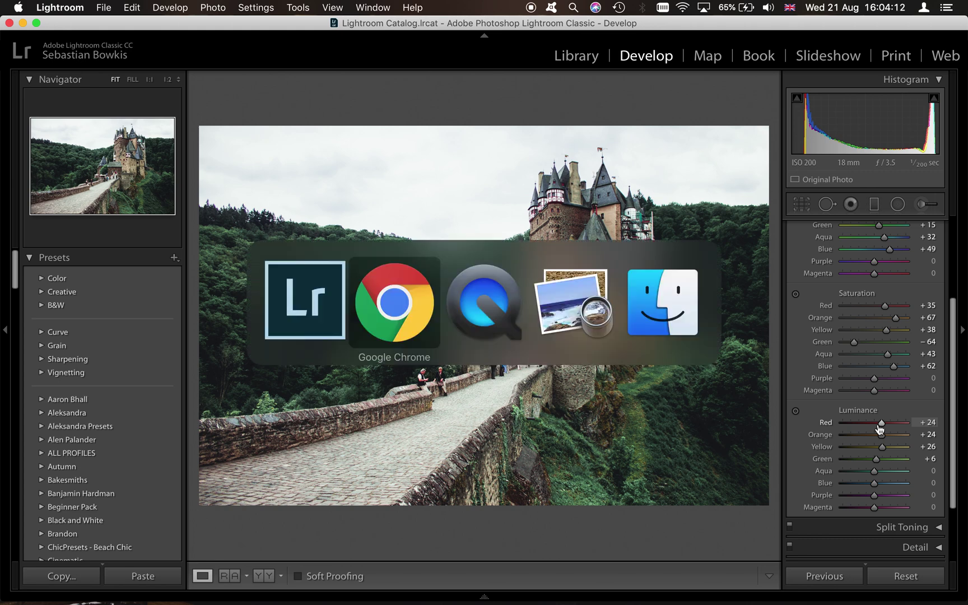
pyautogui.press('cmd+Tab')
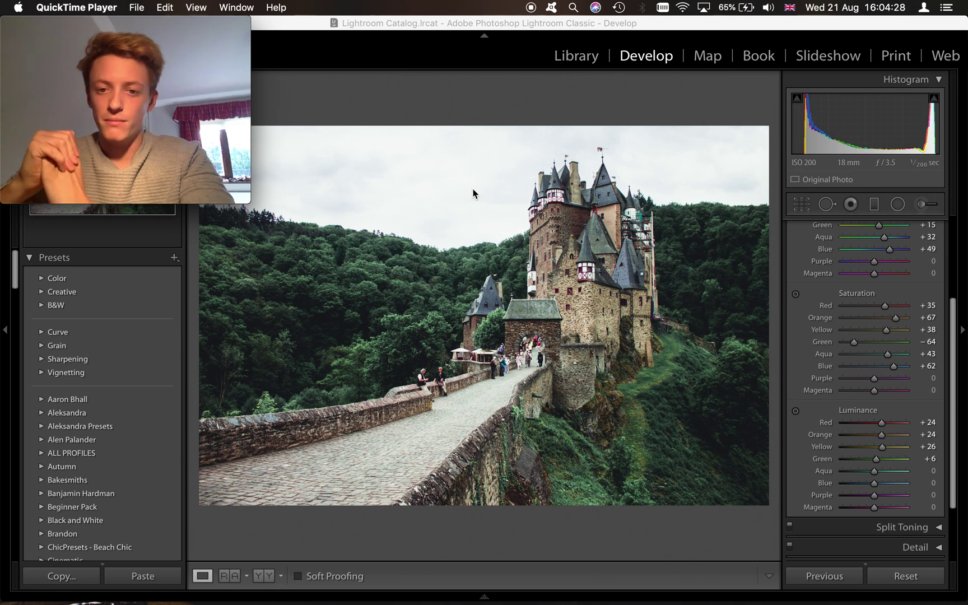
# Step: Select the Adjustment Brush, clear leftover effect values, and set temperature to 51
pyautogui.click(850, 196)
pyautogui.click(850, 203)
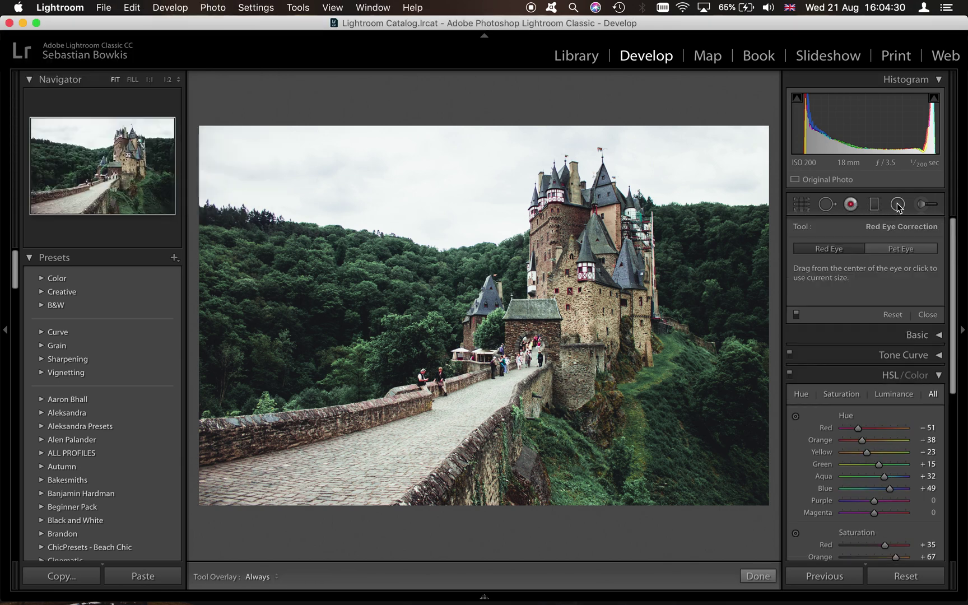
pyautogui.click(925, 204)
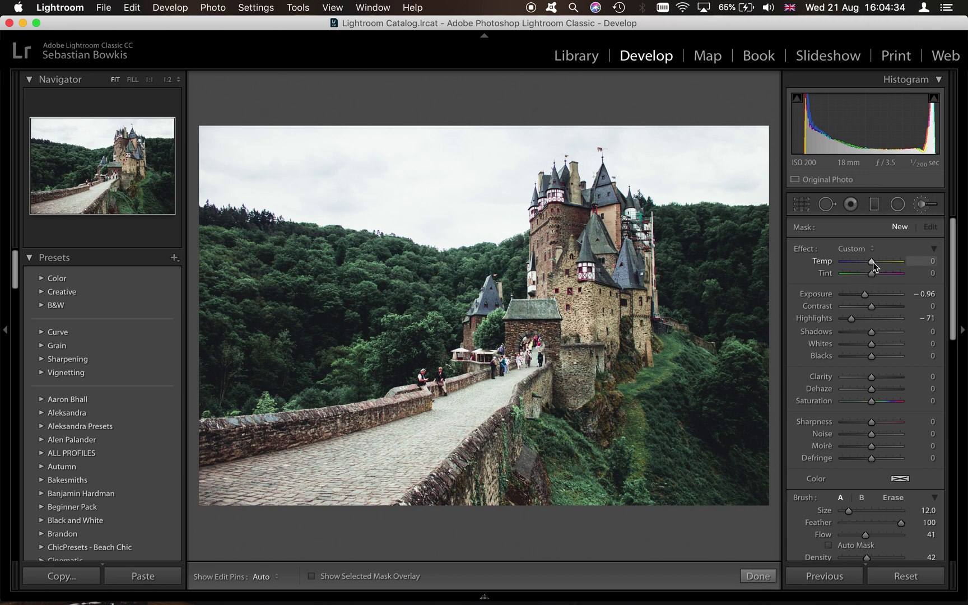
pyautogui.moveTo(873, 263); pyautogui.dragTo(890, 263)
pyautogui.doubleClick(813, 297)
pyautogui.doubleClick(806, 249)
# Step: Paint the warming mask over the castle's bridge and walls, then toggle it off to compare
pyautogui.scroll(2, 554, 321)
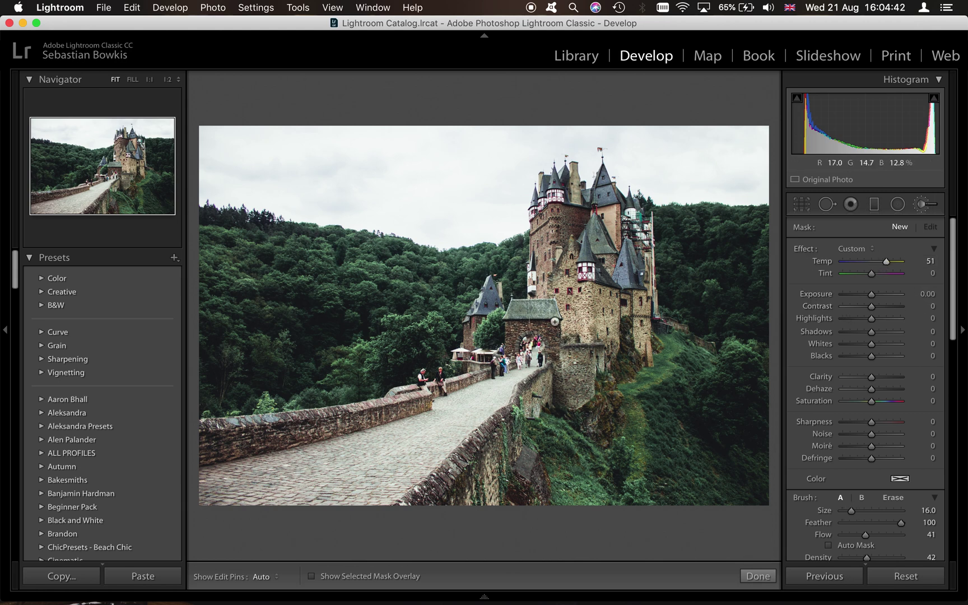
pyautogui.scroll(2, 554, 322)
pyautogui.press('h')
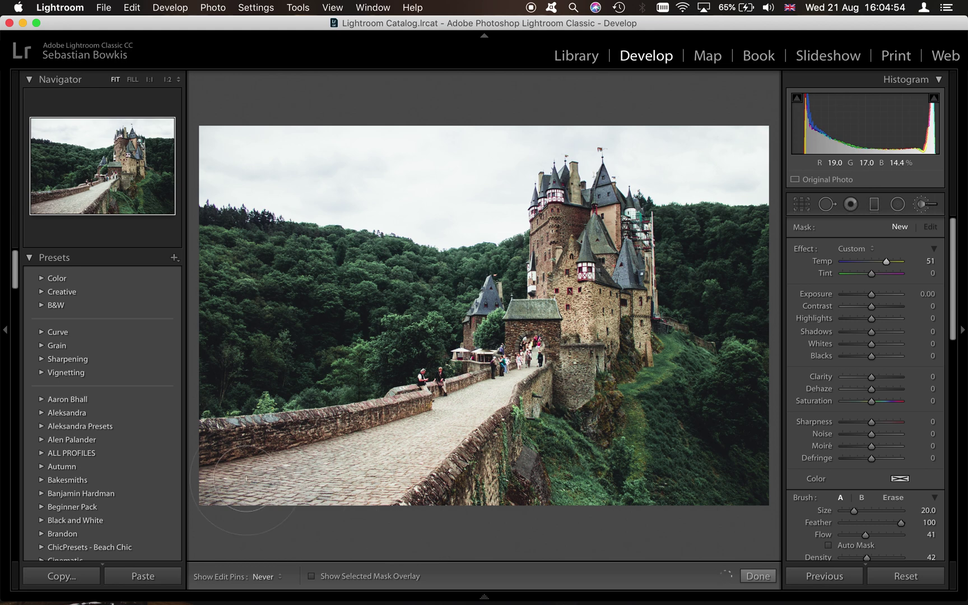
pyautogui.press('h')
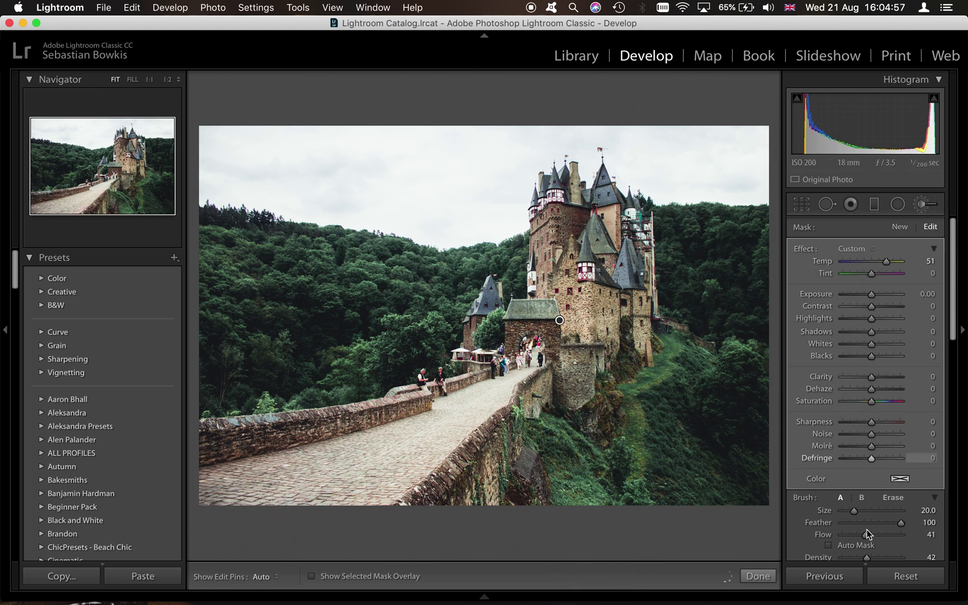
pyautogui.scroll(-4, 852, 504)
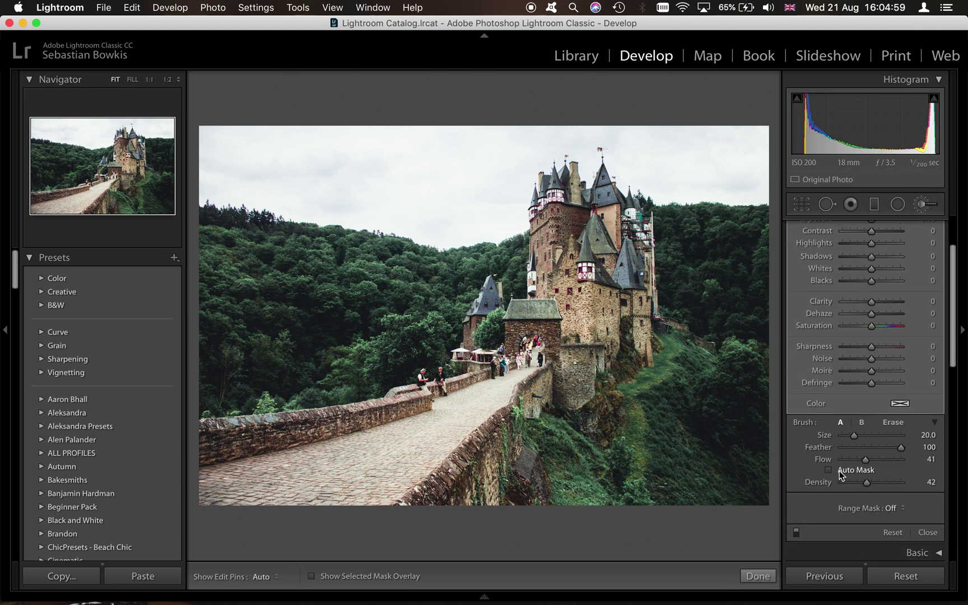
pyautogui.click(797, 529)
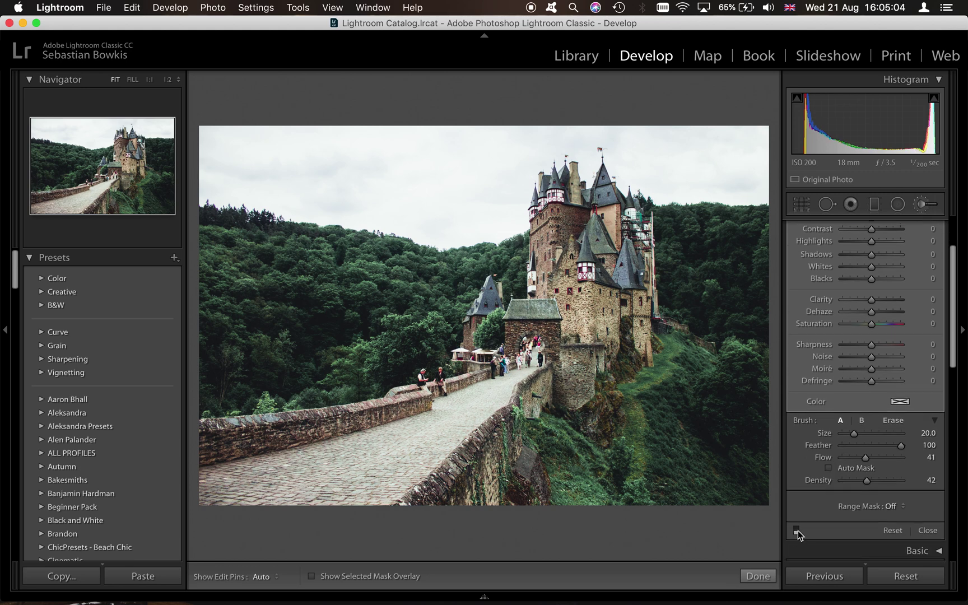
pyautogui.click(798, 530)
pyautogui.press('super+Tab')
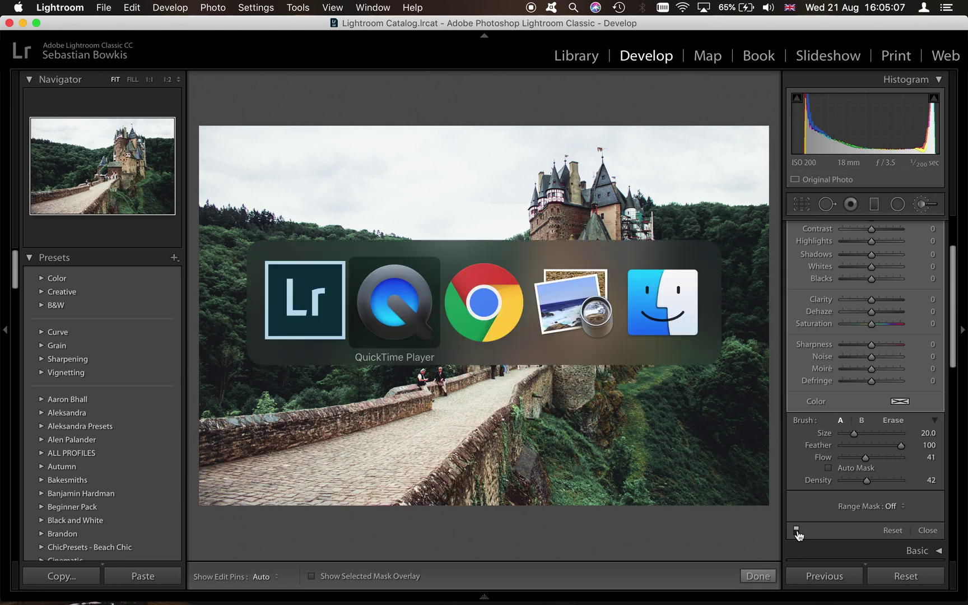